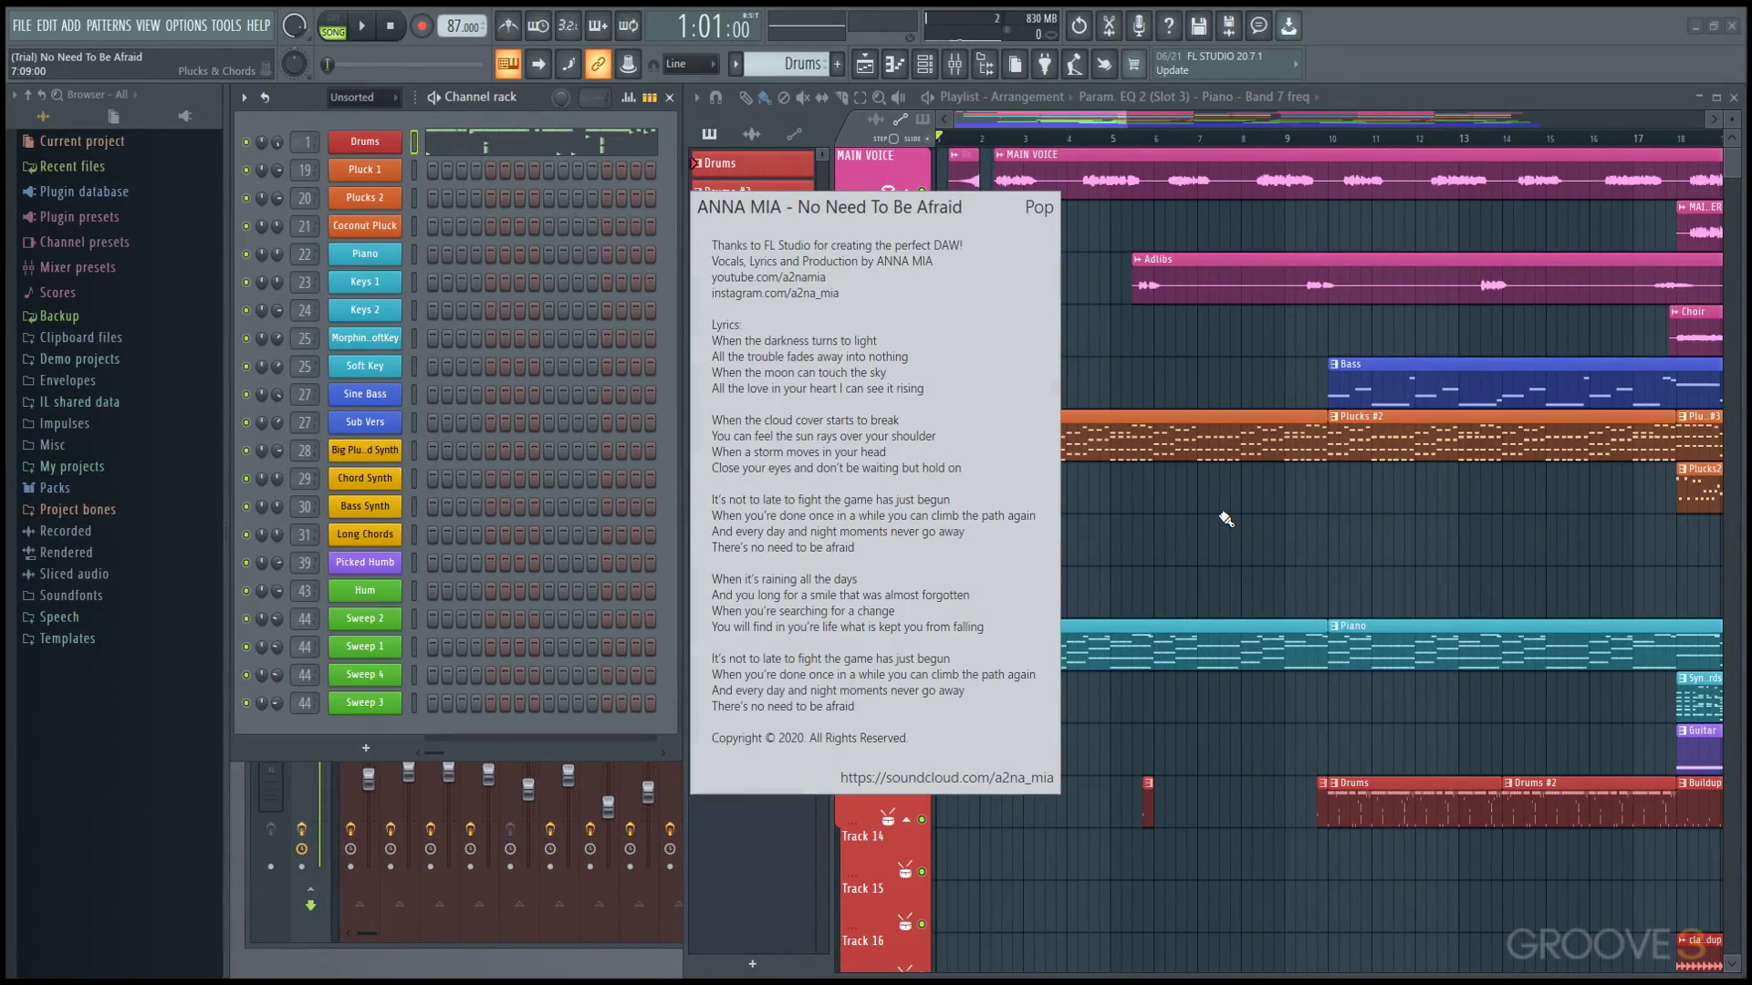
- Close the song lyrics info panel and scroll through the Playlist arrangement
click(892, 500)
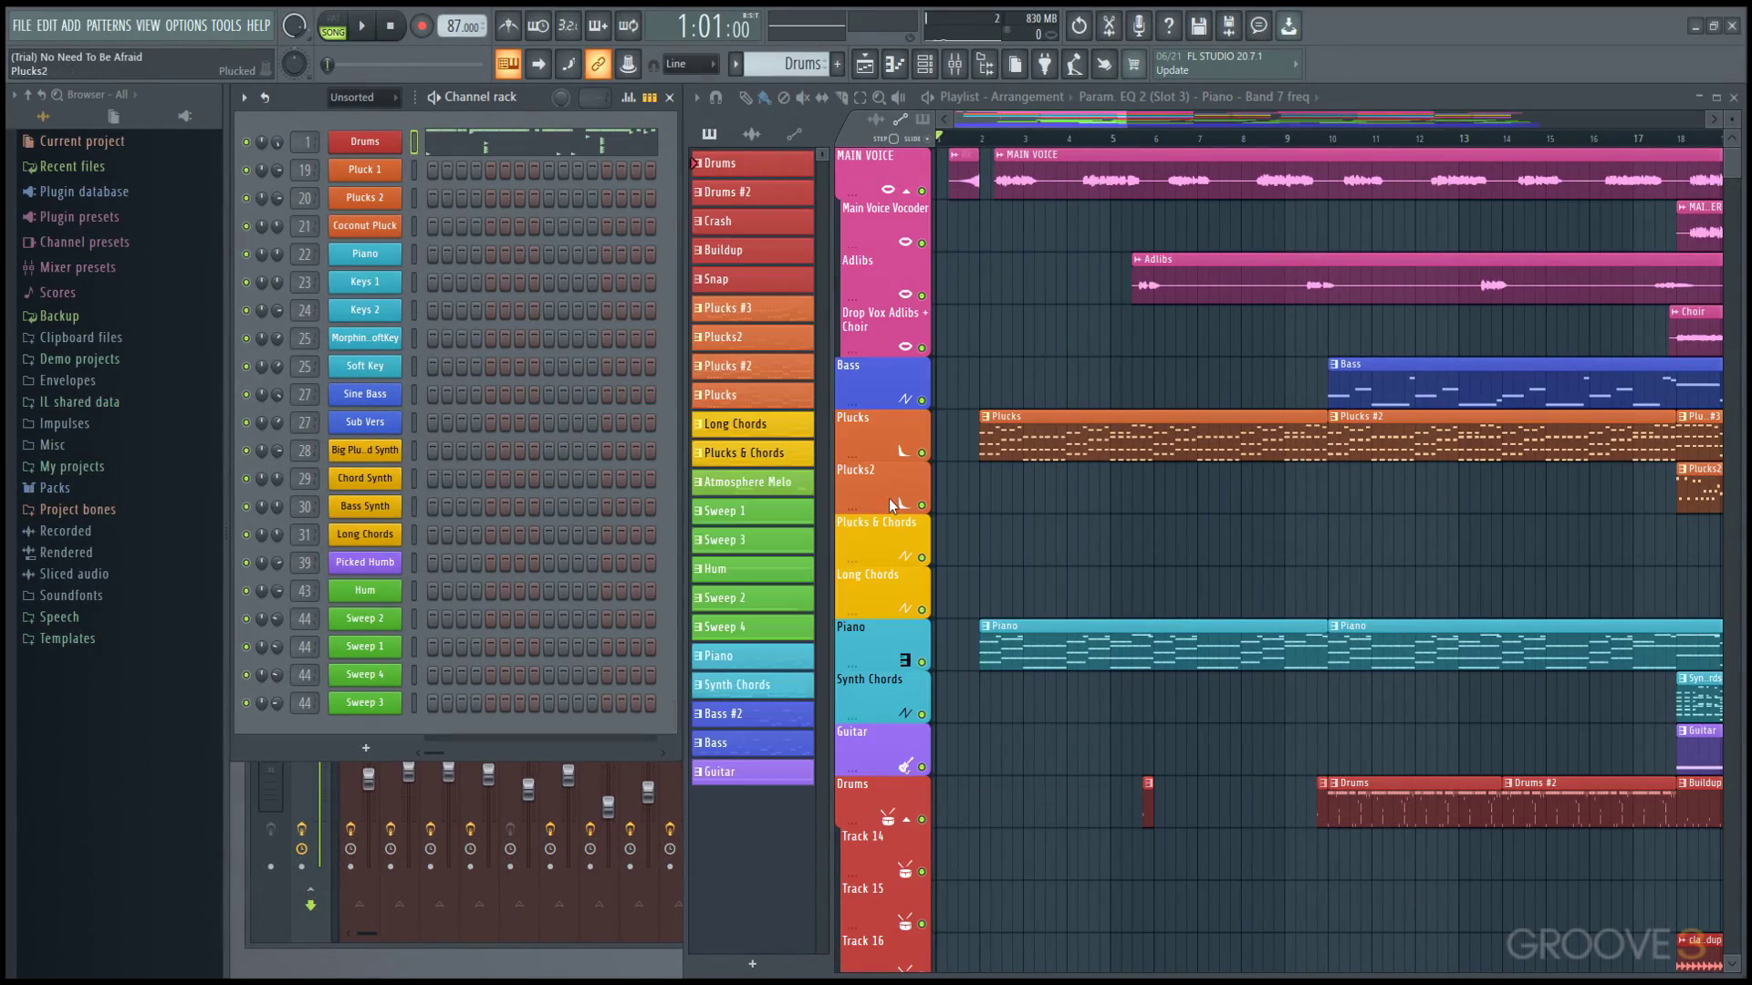
scroll(1123, 128, down, 5)
scroll(1165, 380, down, 6)
scroll(1180, 445, up, 3)
- Show the Mixer with F9, play the song briefly, then stop playback
key(F9)
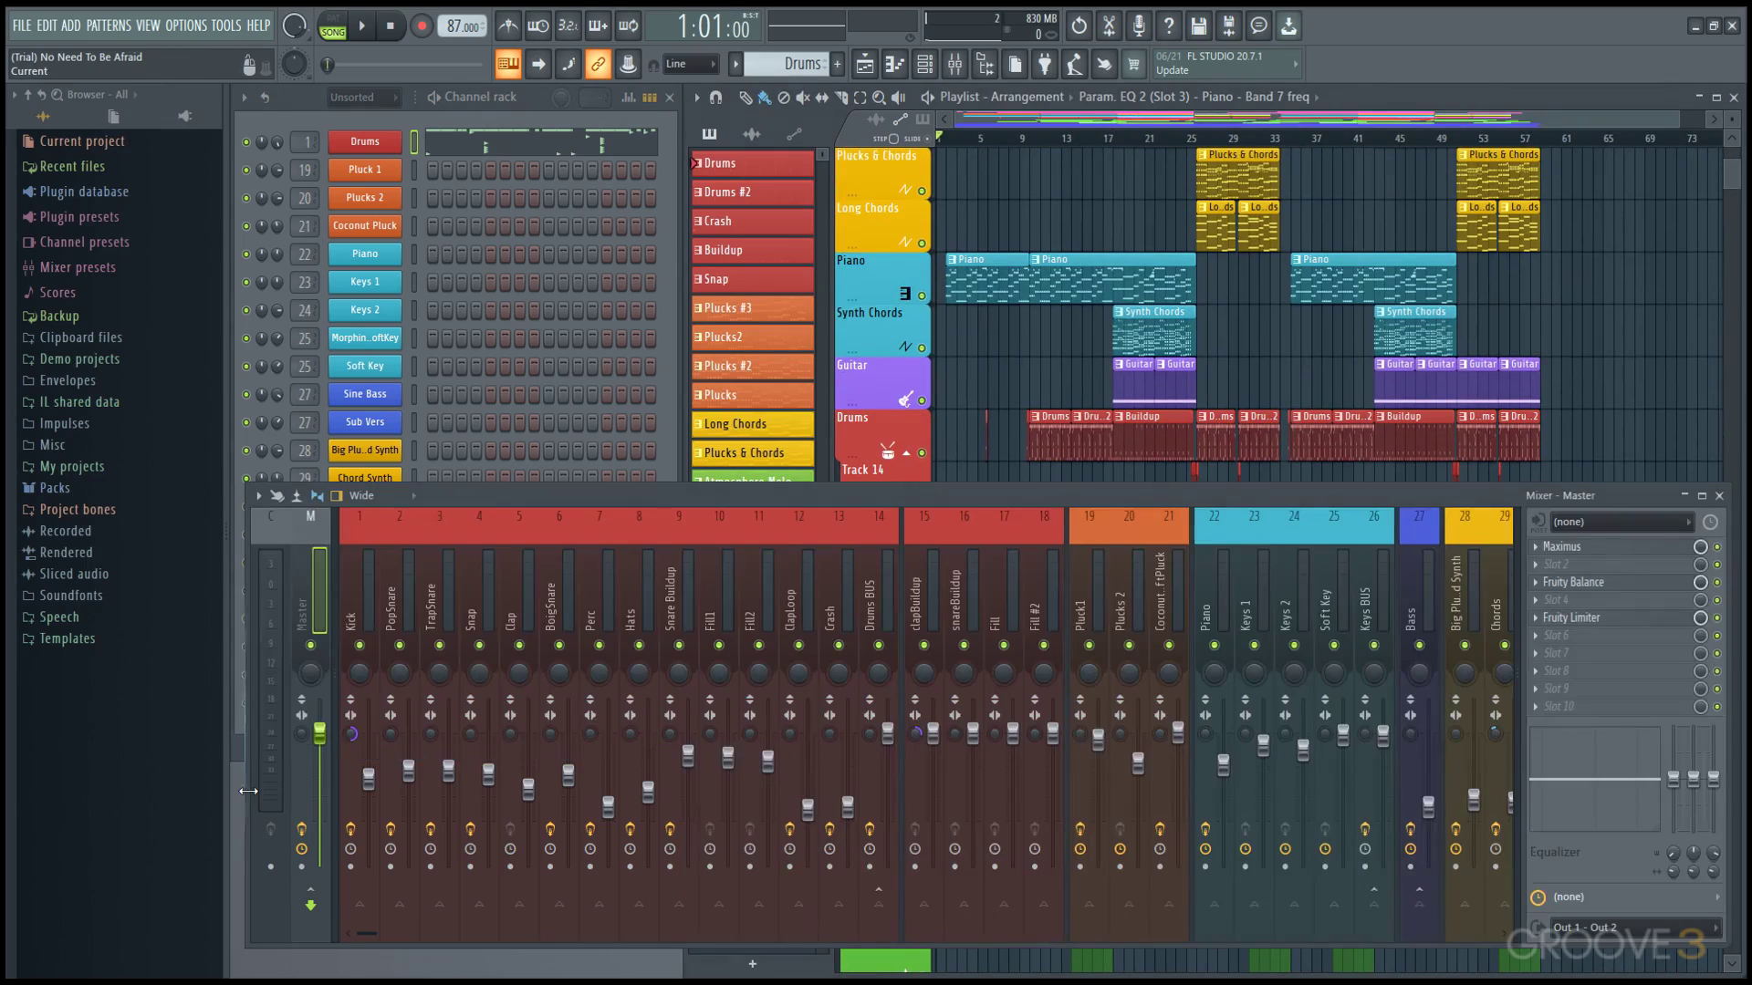
click(1048, 136)
key(space)
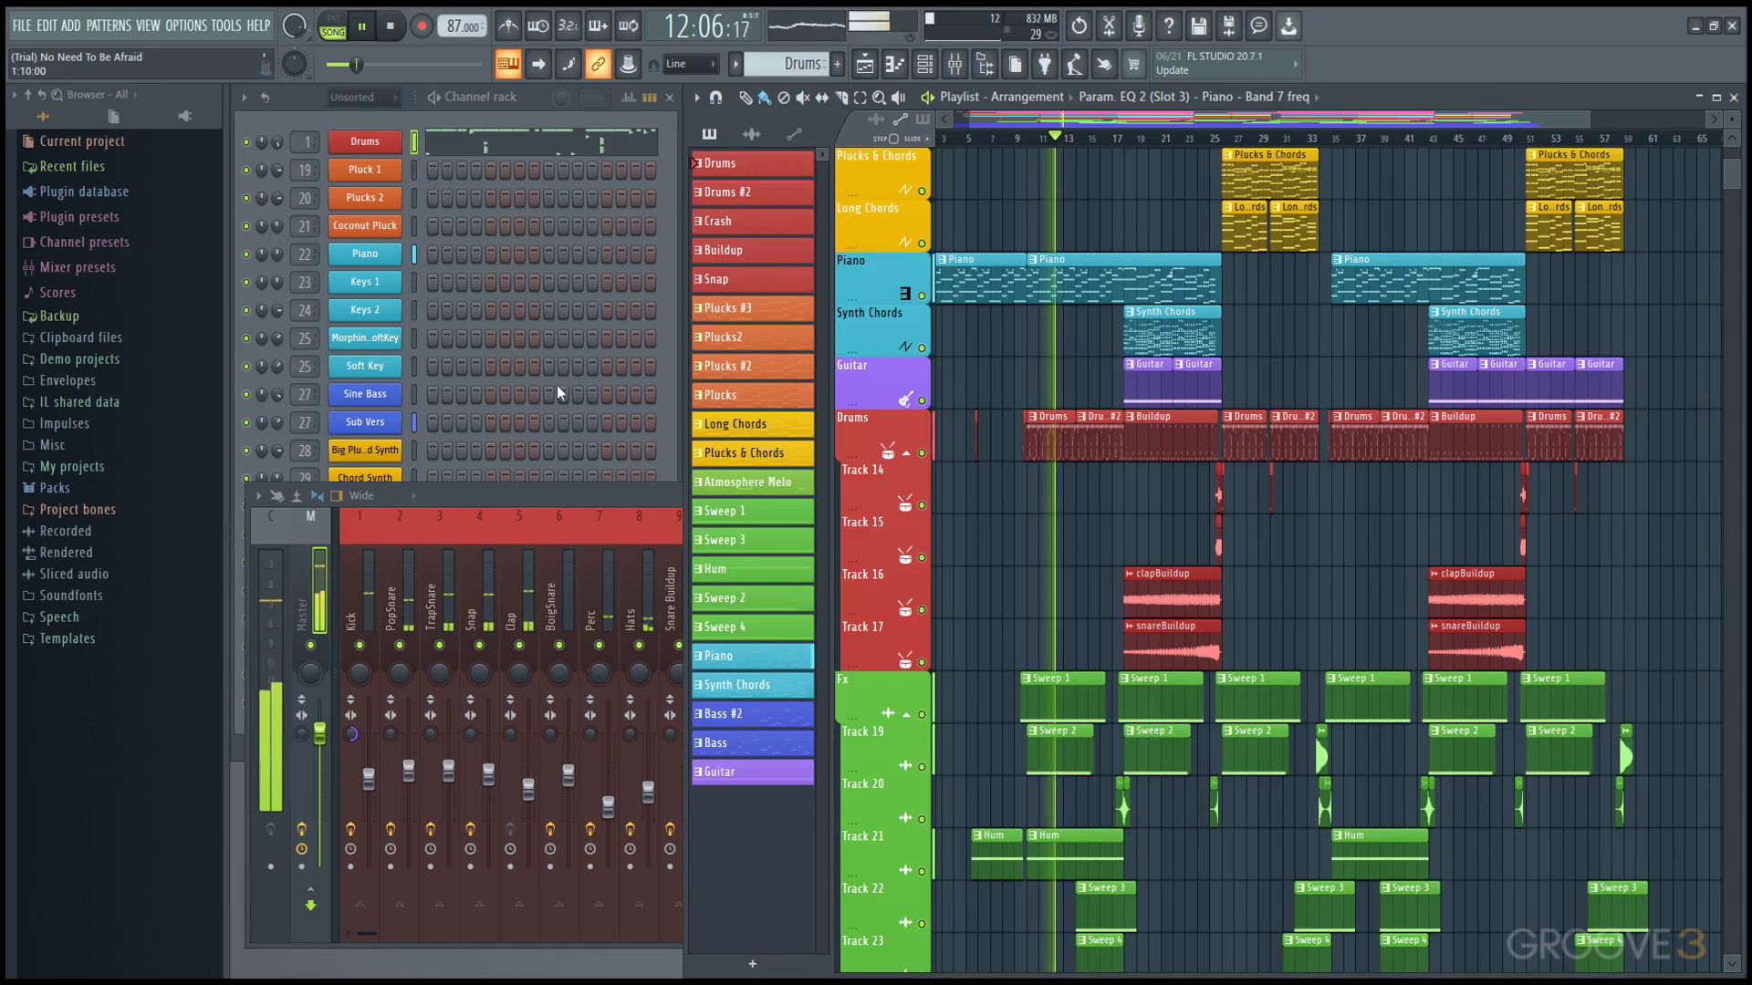
click(540, 491)
key(space)
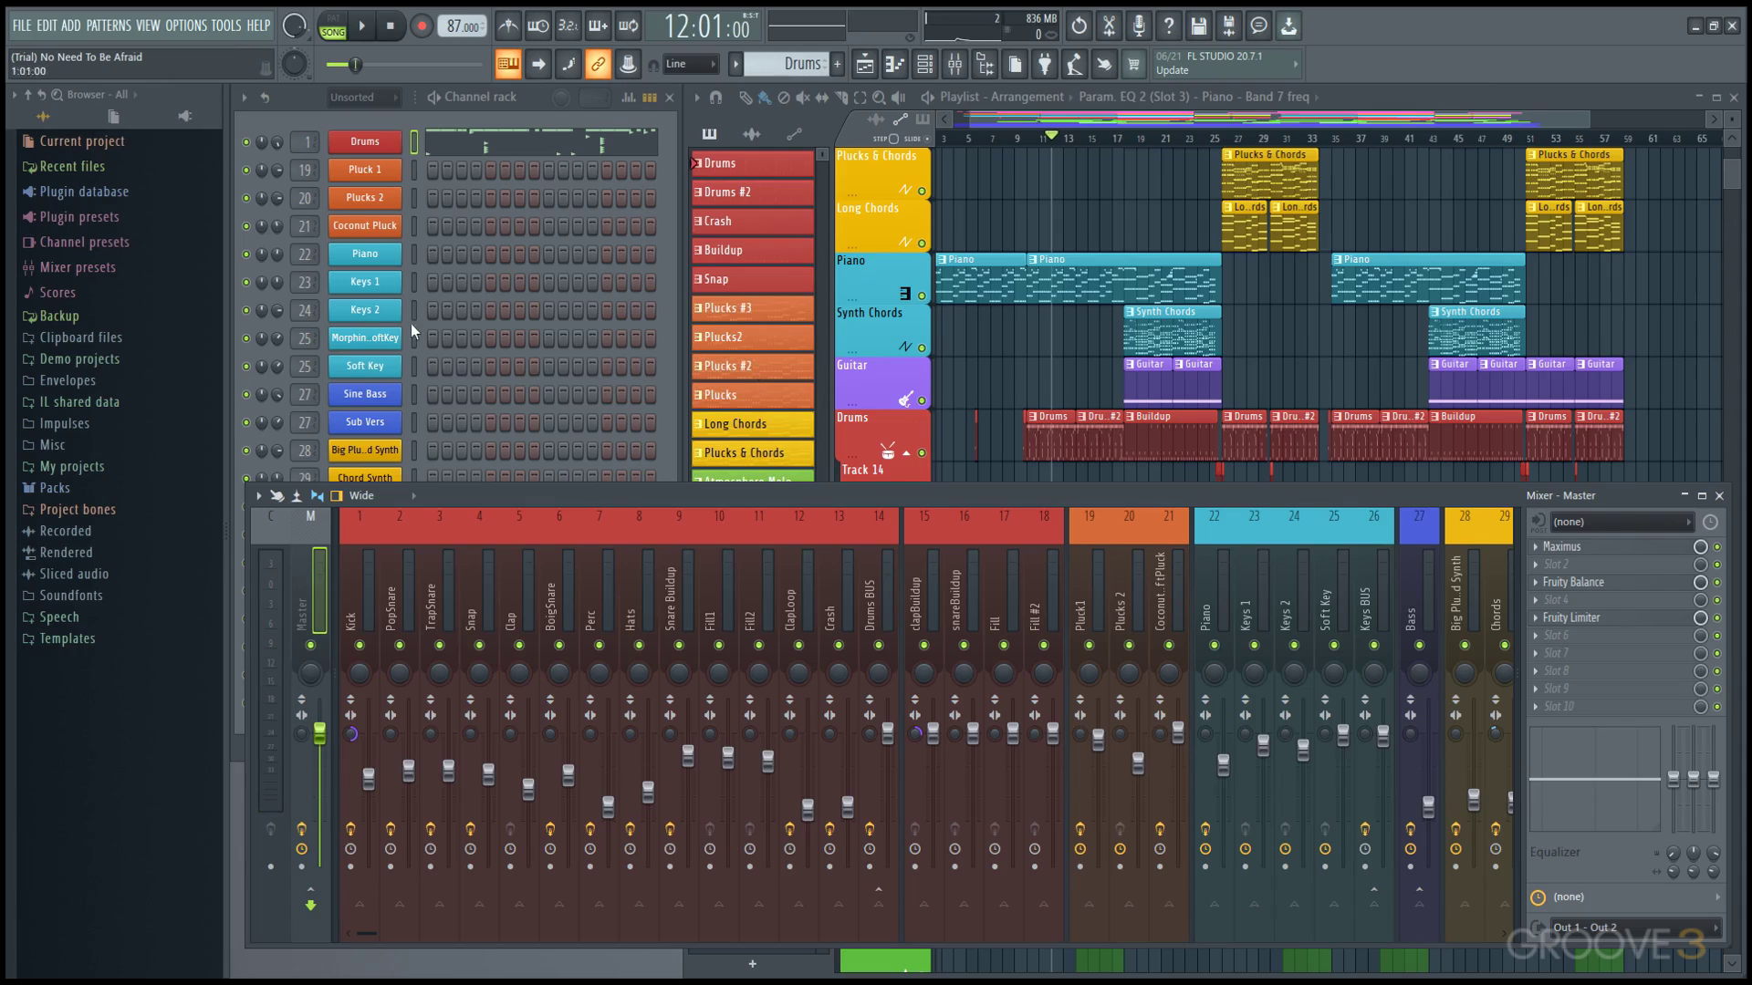
- Open Options > Audio settings and keep FL Studio ASIO as the output device
click(178, 28)
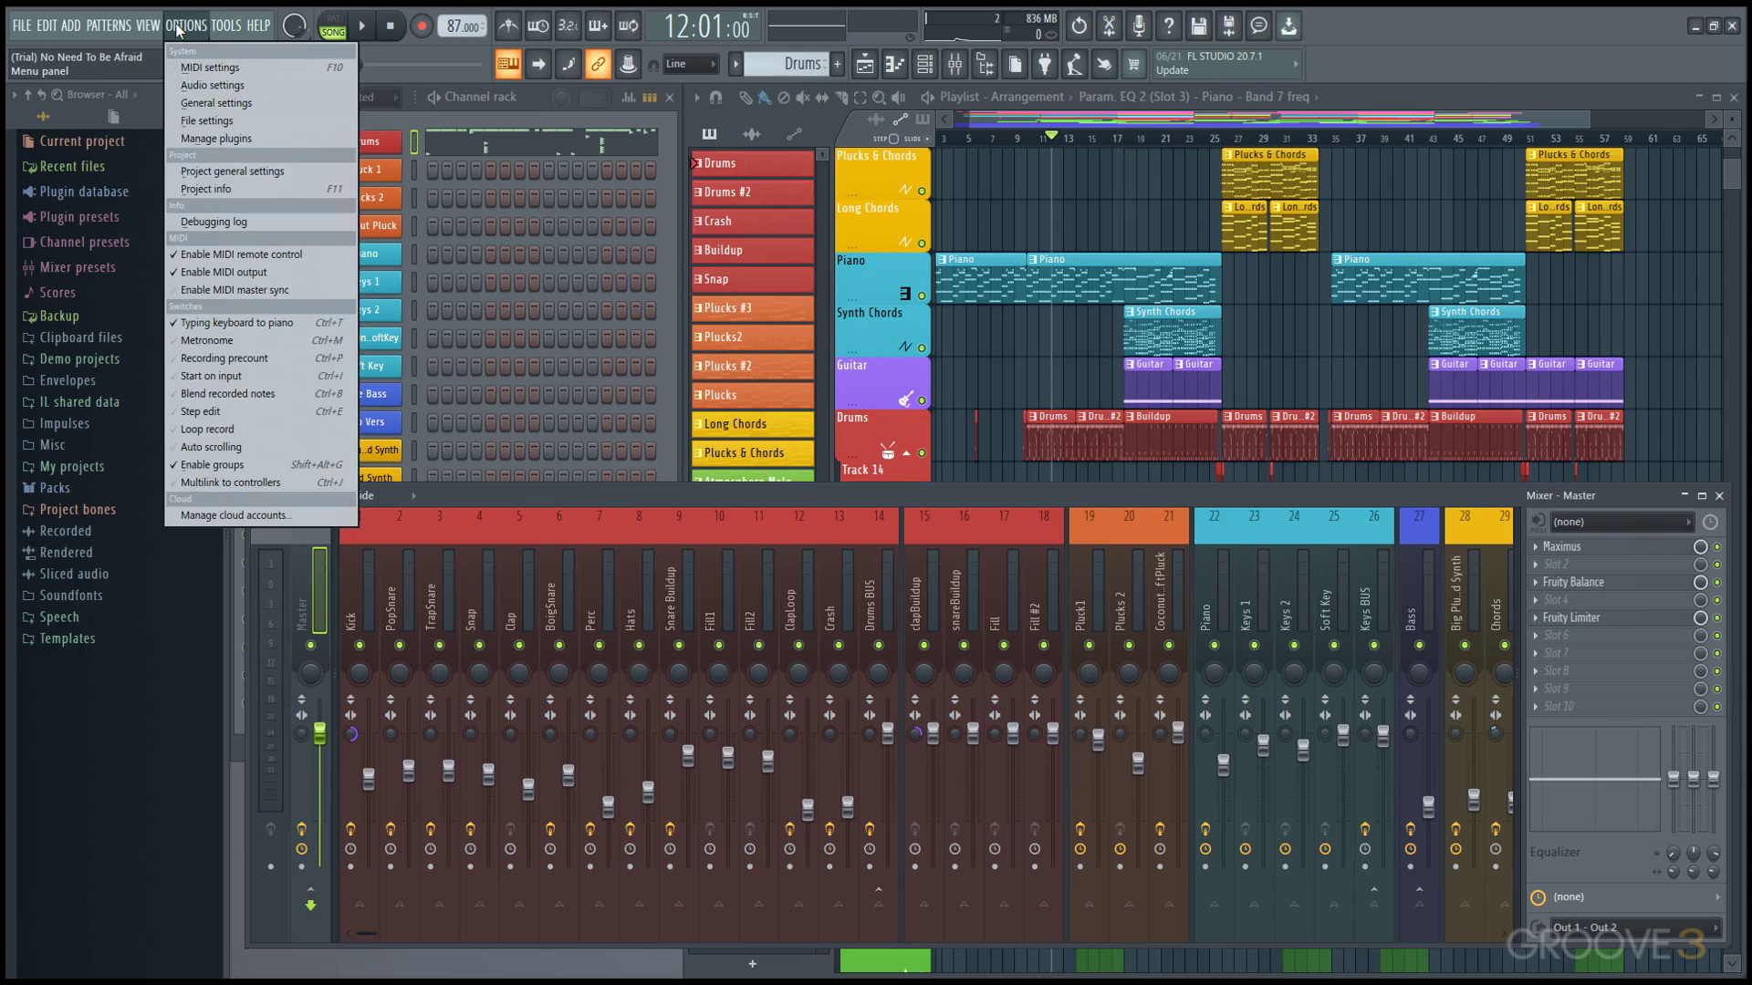
click(205, 86)
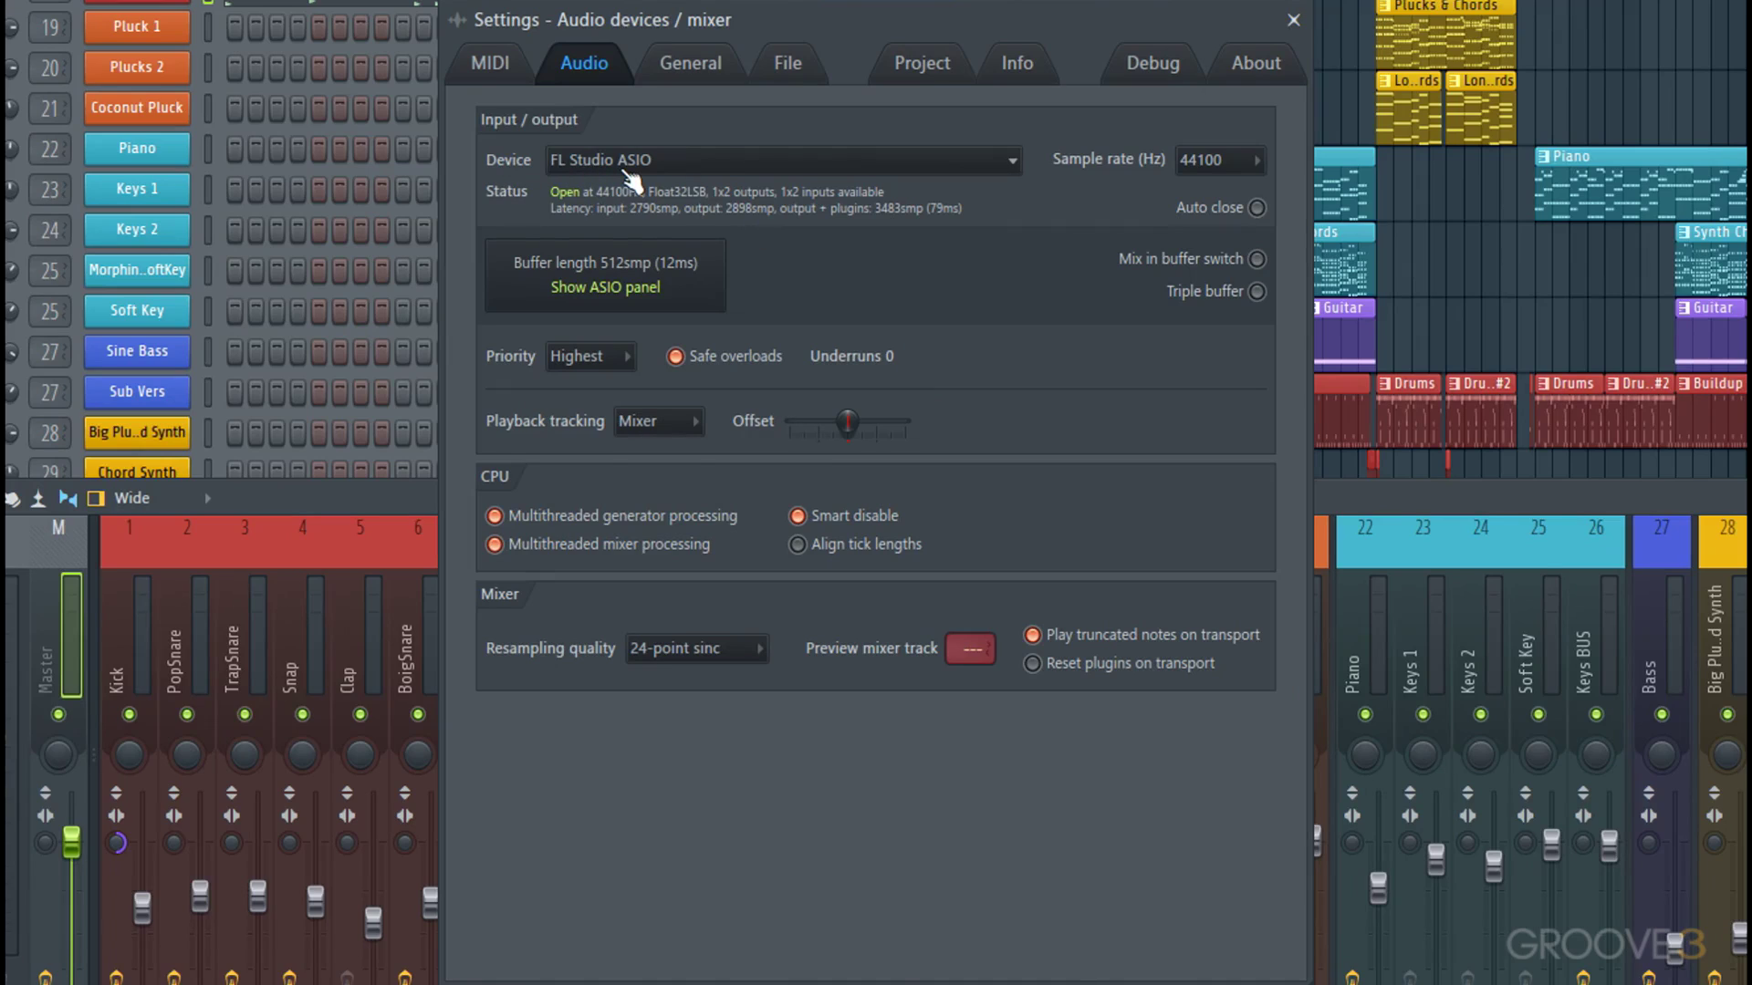
click(624, 170)
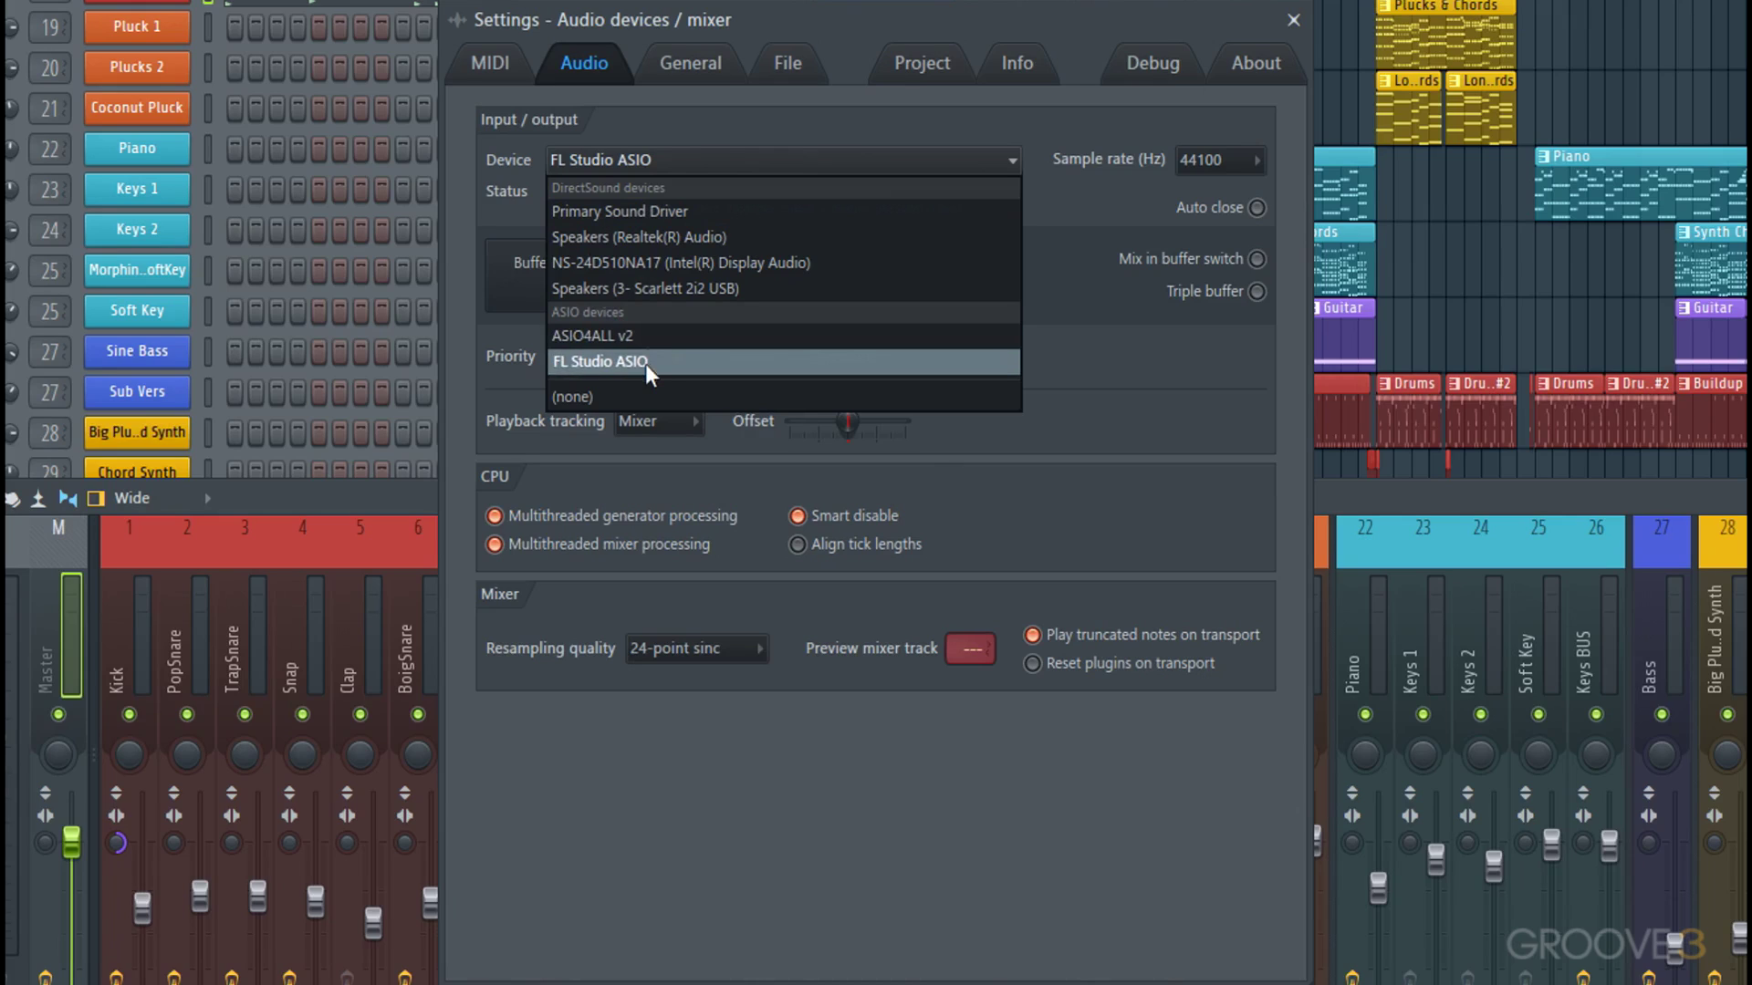
click(1076, 365)
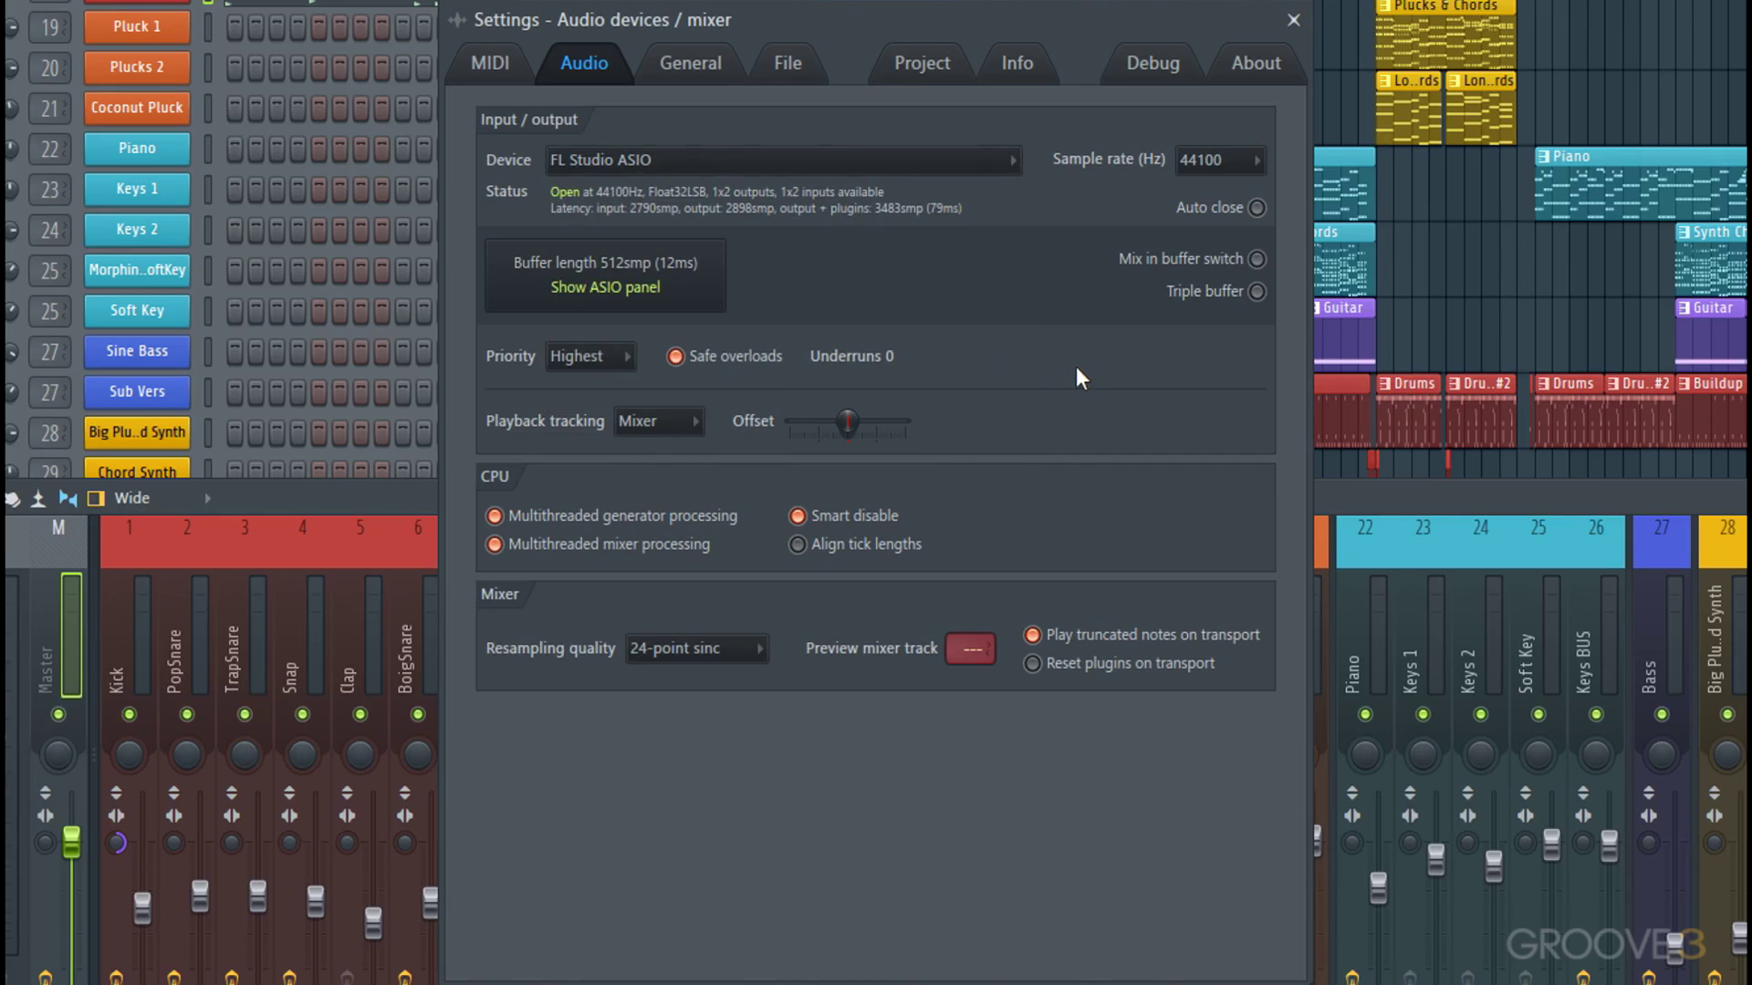
click(767, 160)
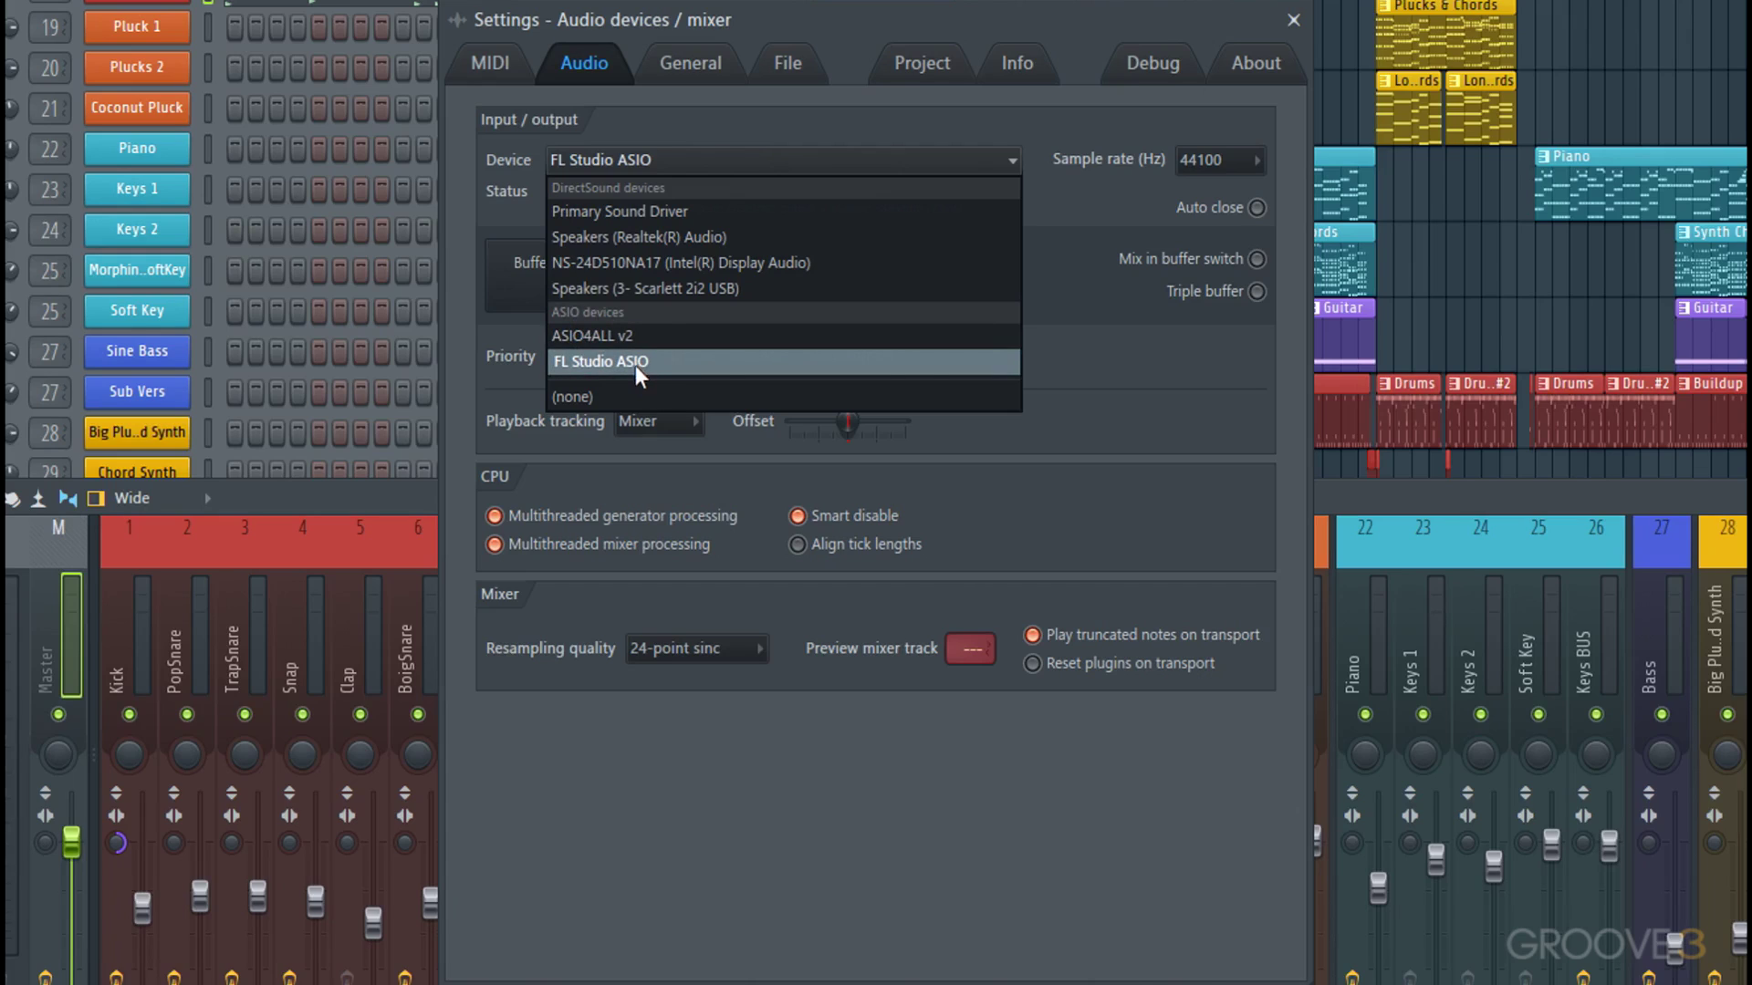
click(1058, 379)
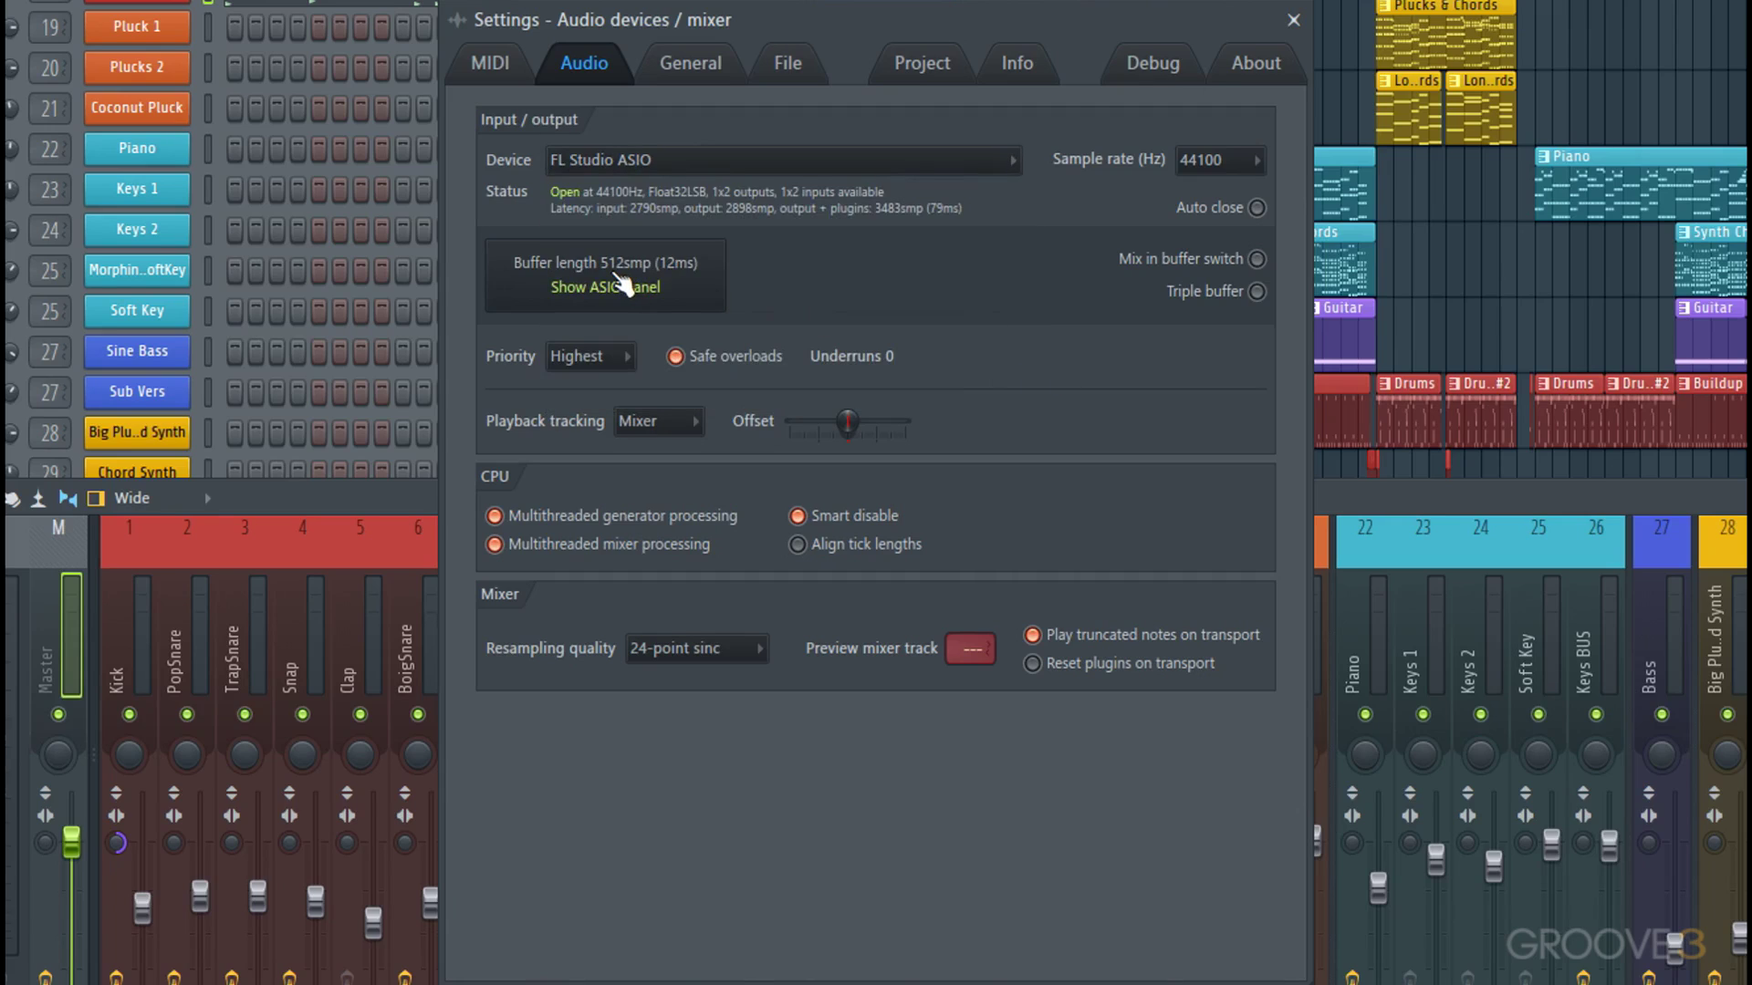
click(610, 286)
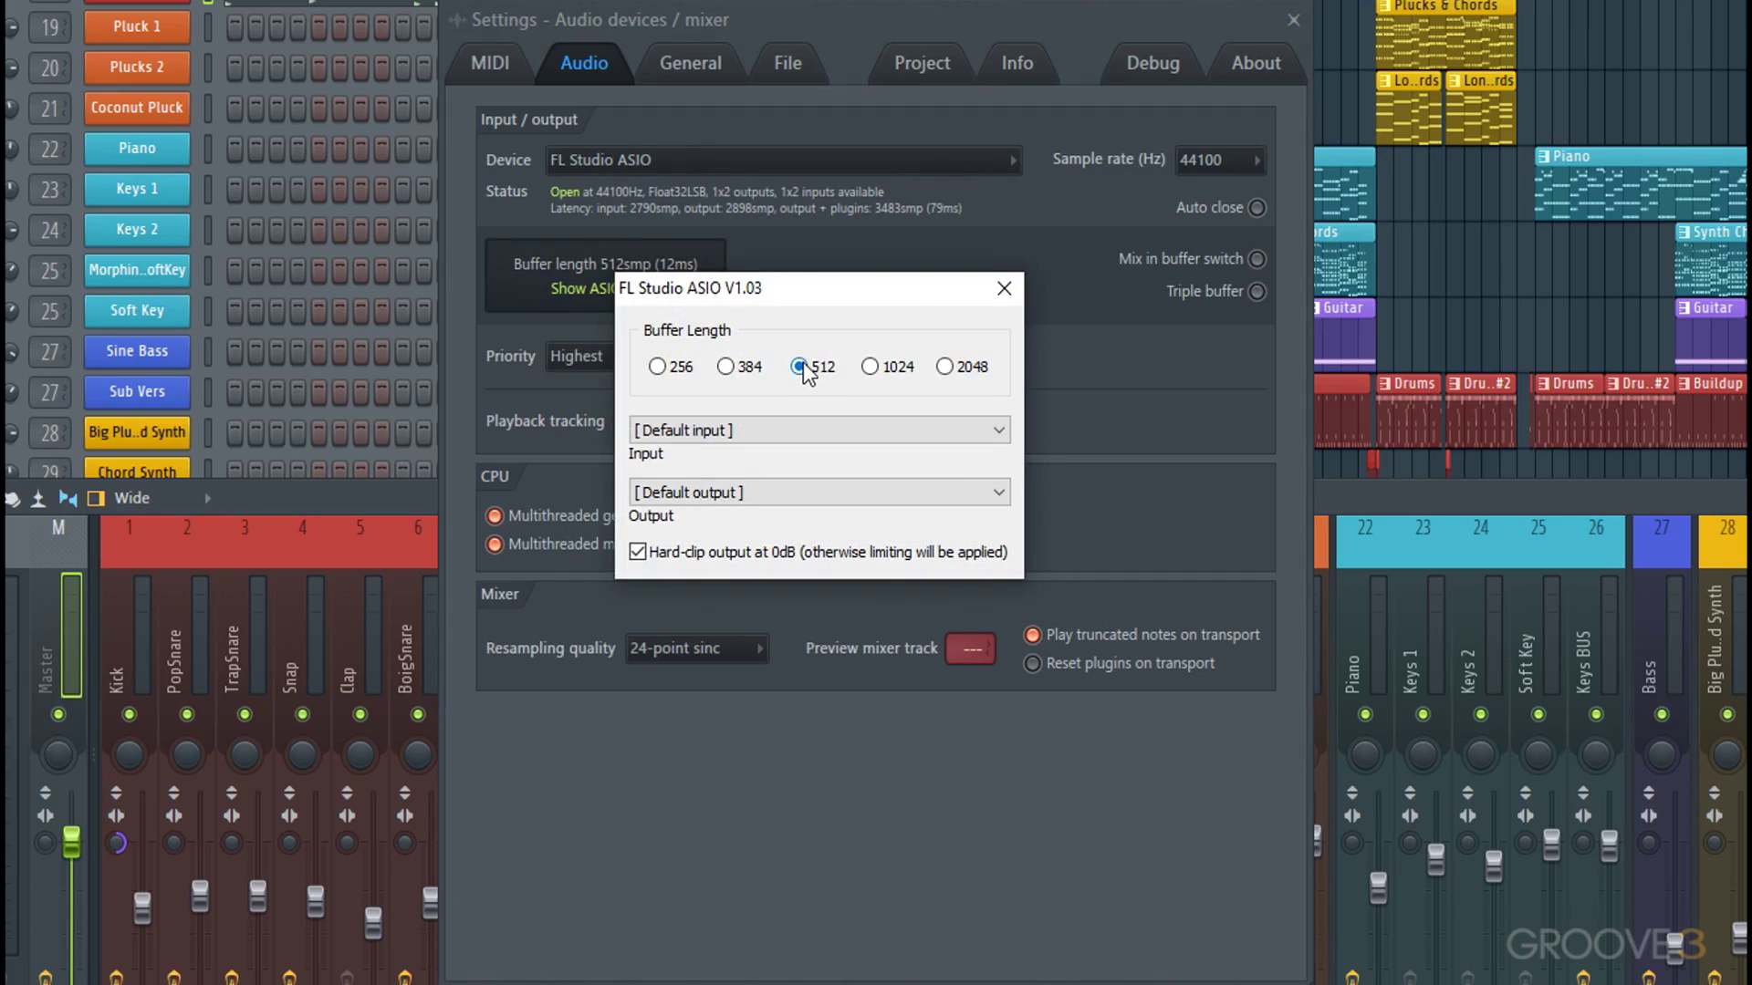
click(944, 366)
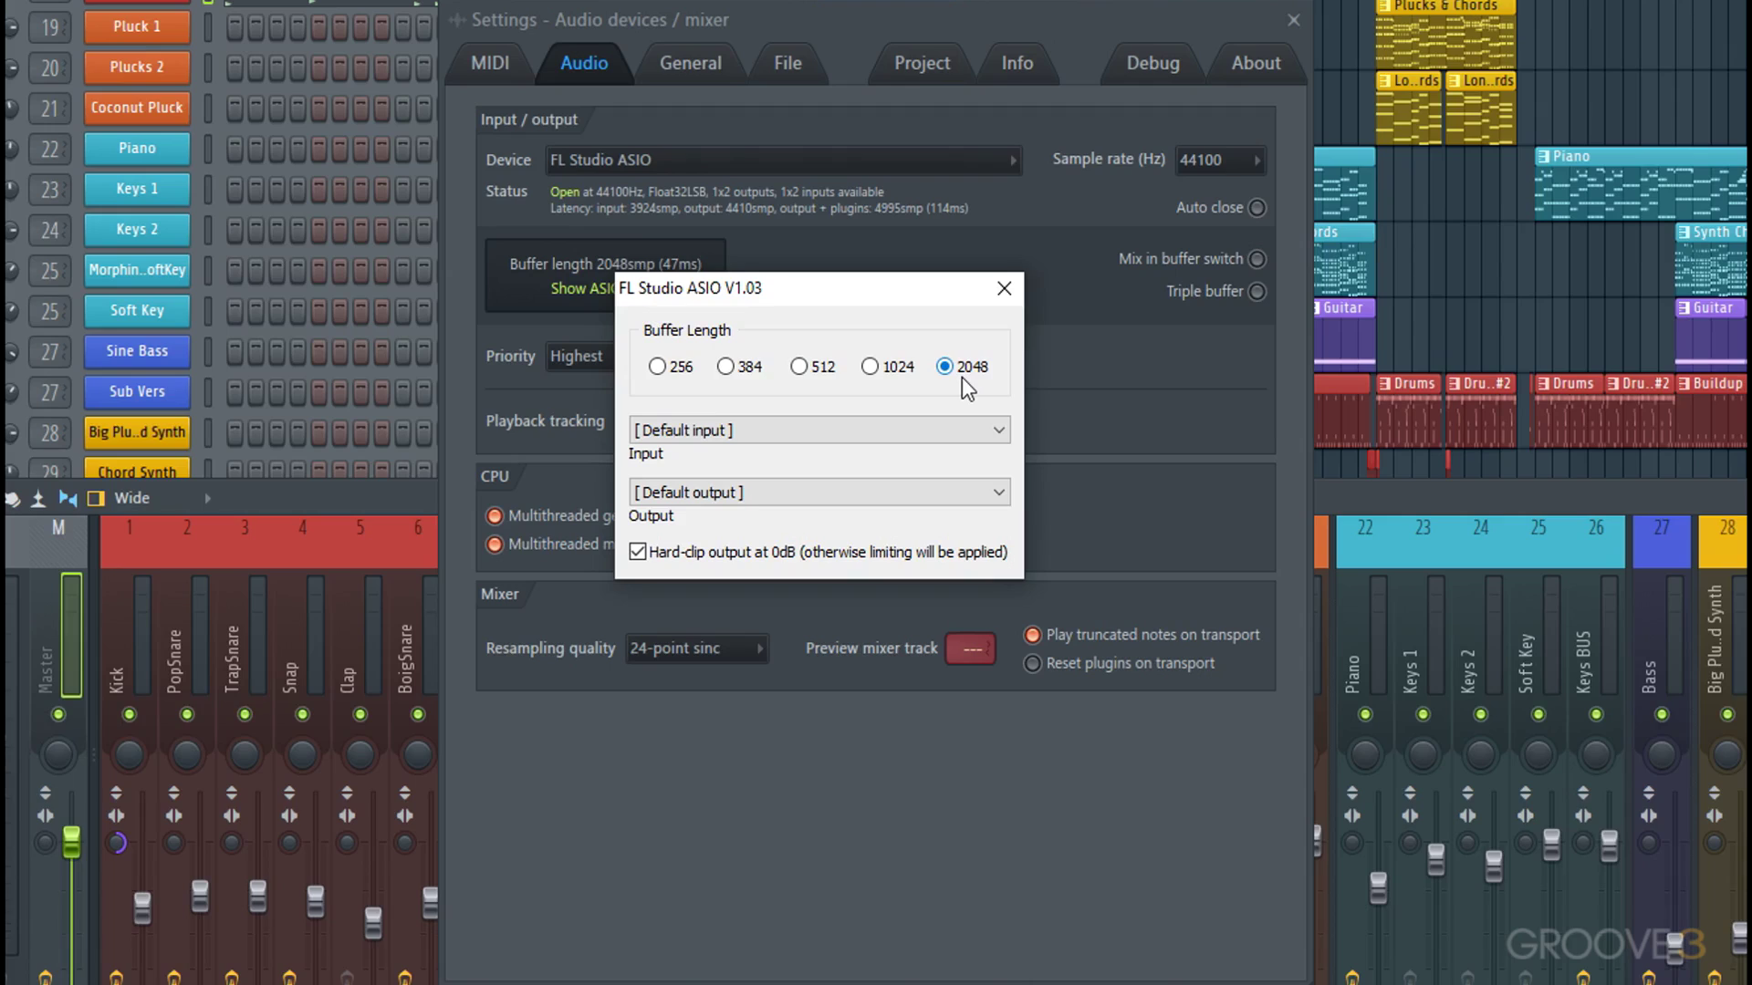
click(672, 376)
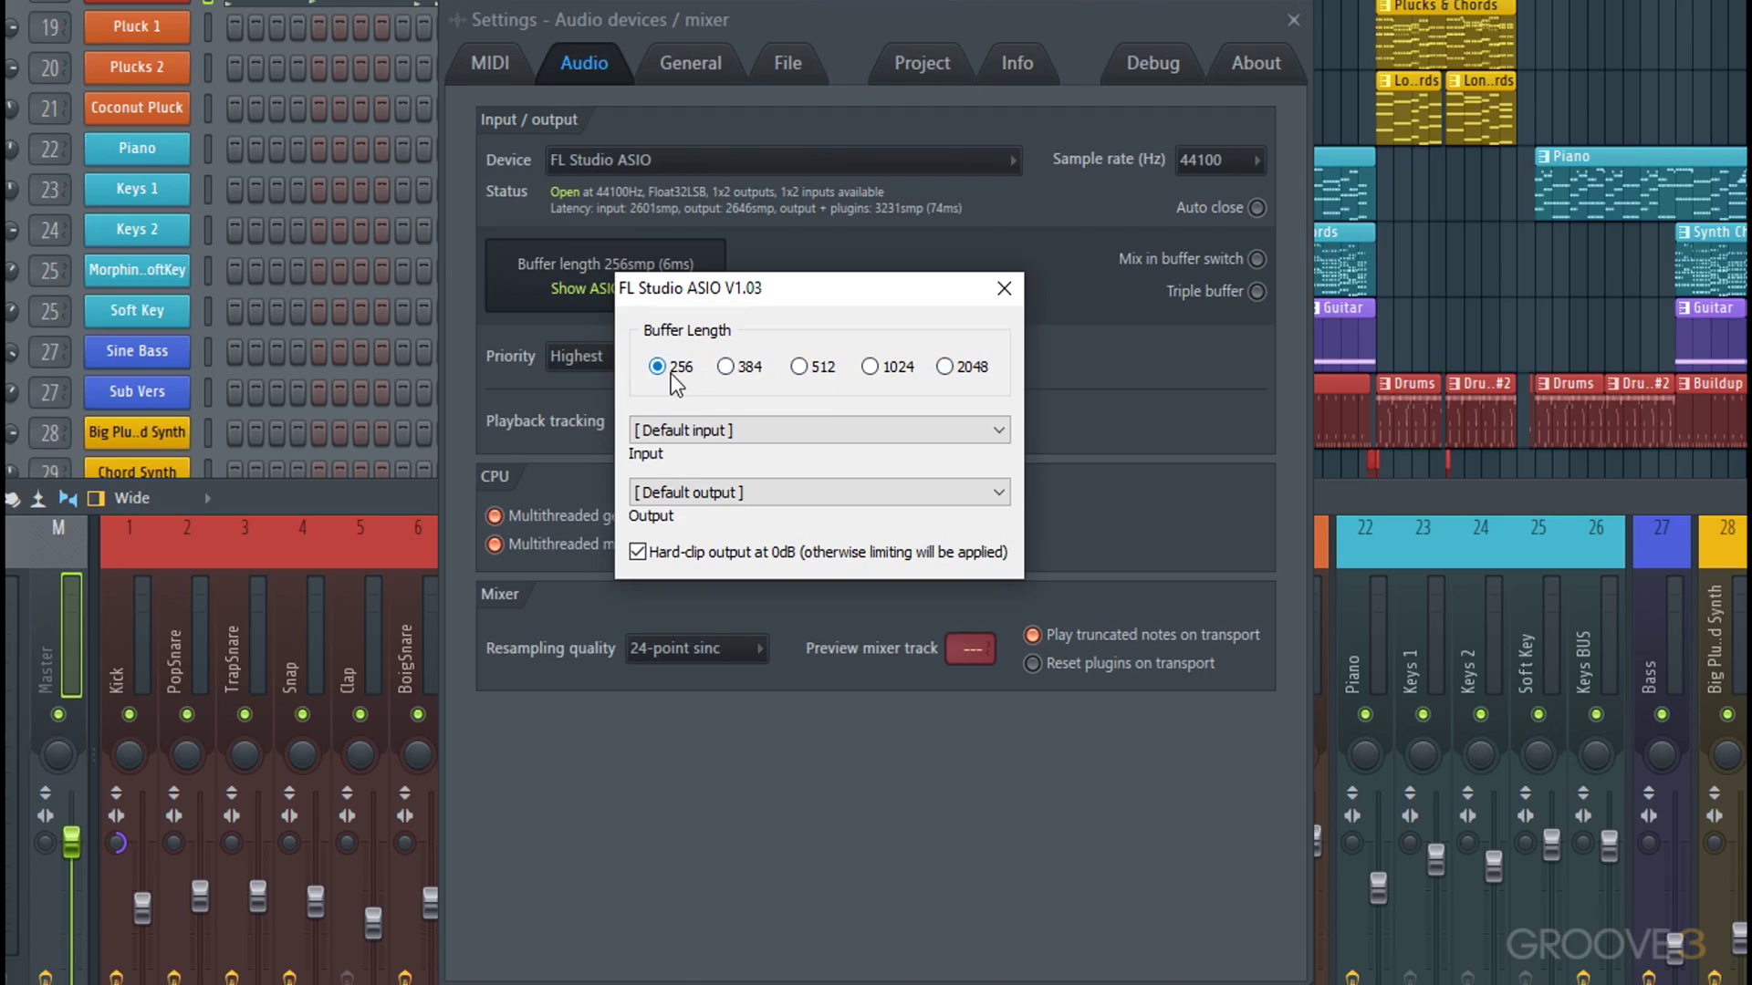
click(821, 374)
click(821, 430)
click(819, 450)
click(811, 490)
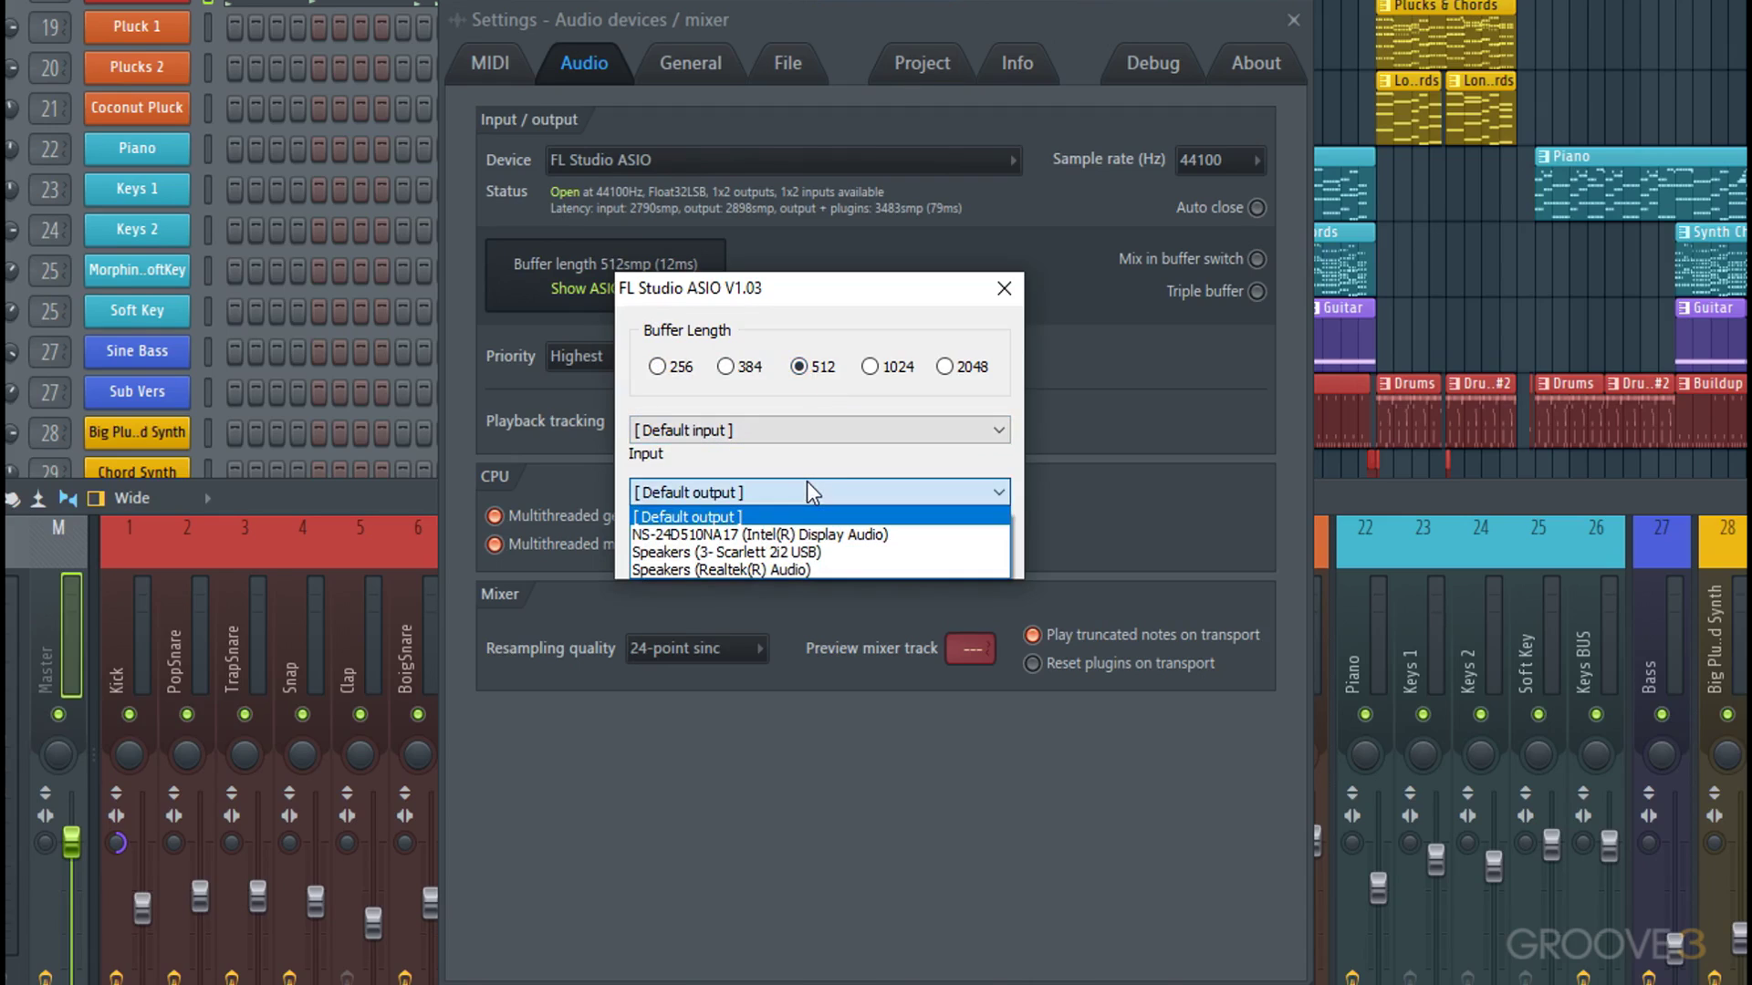
click(811, 493)
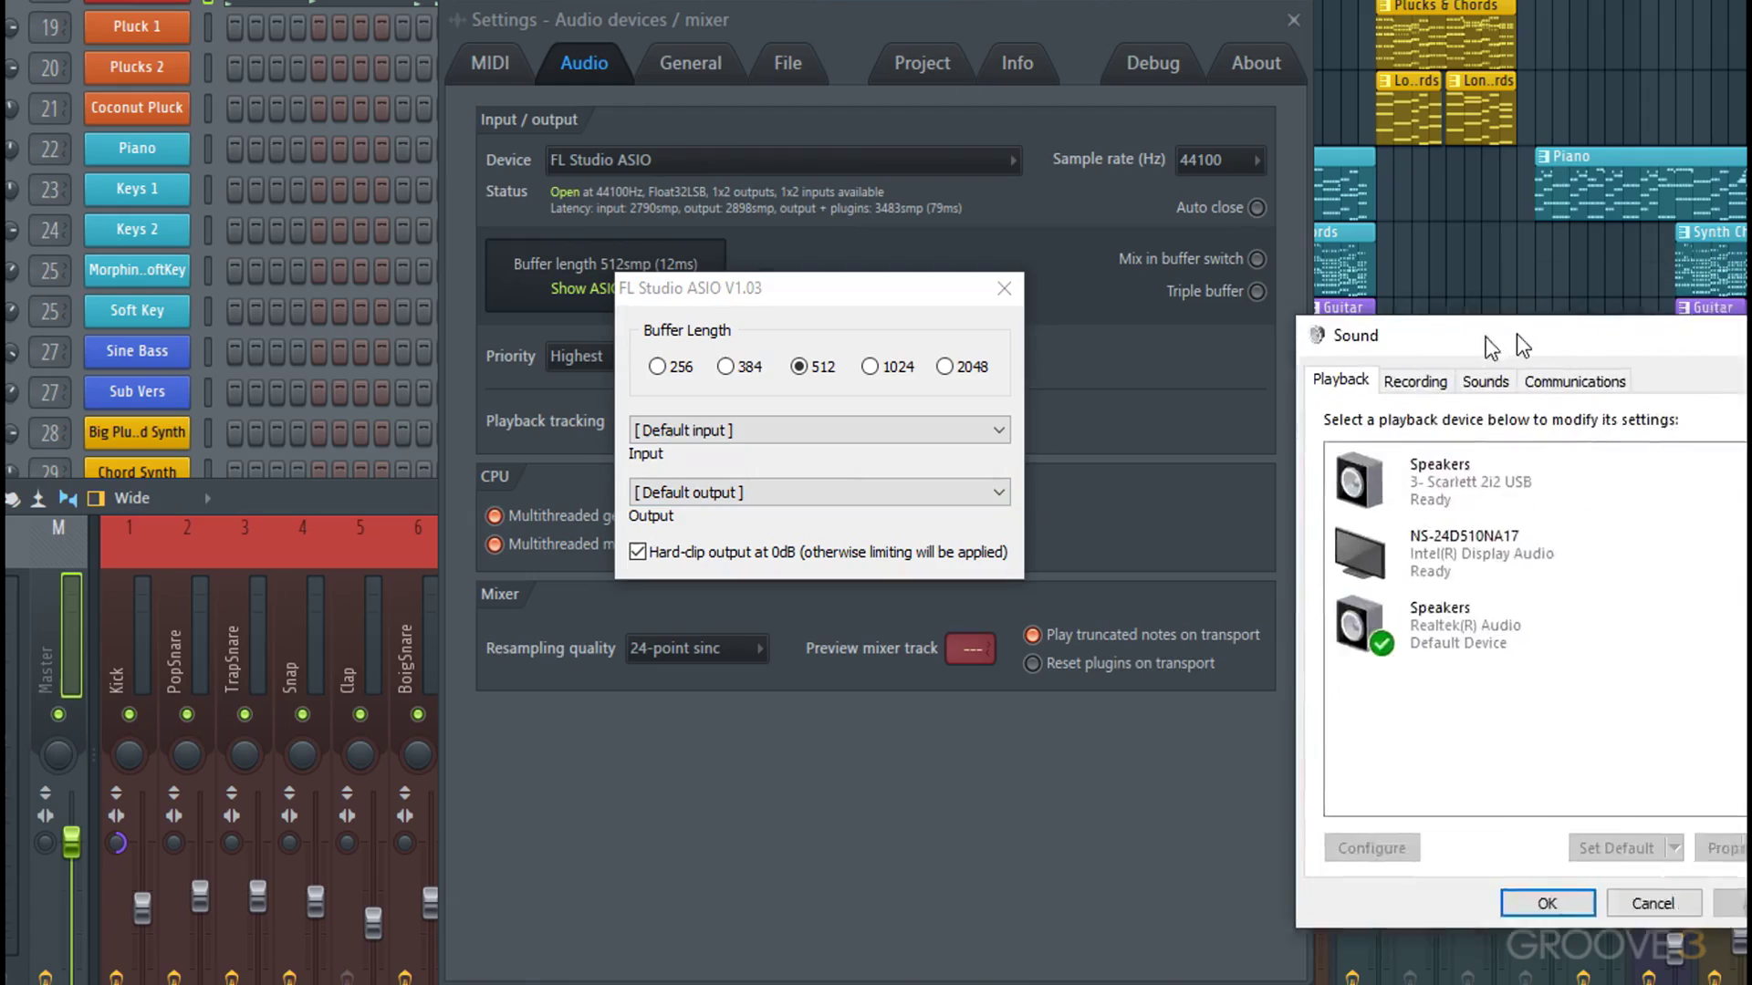
drag(1429, 330, 1322, 334)
click(1198, 378)
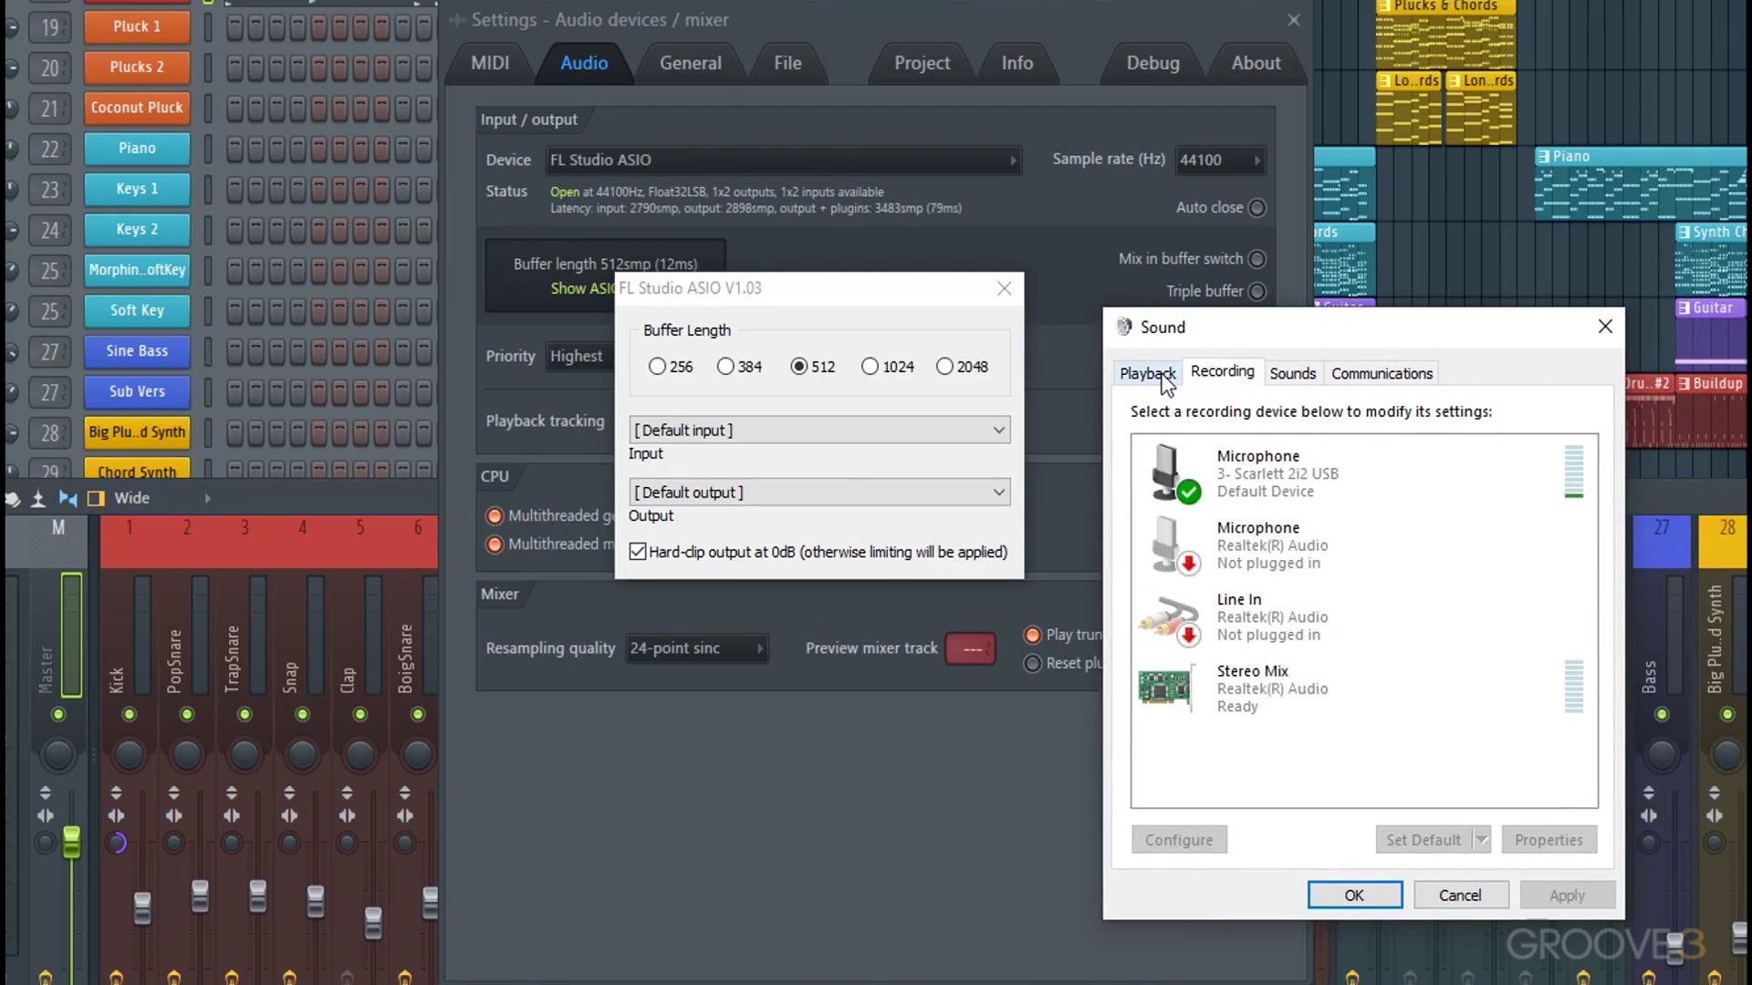
click(1157, 374)
drag(1248, 328, 1524, 328)
drag(1642, 326, 1751, 327)
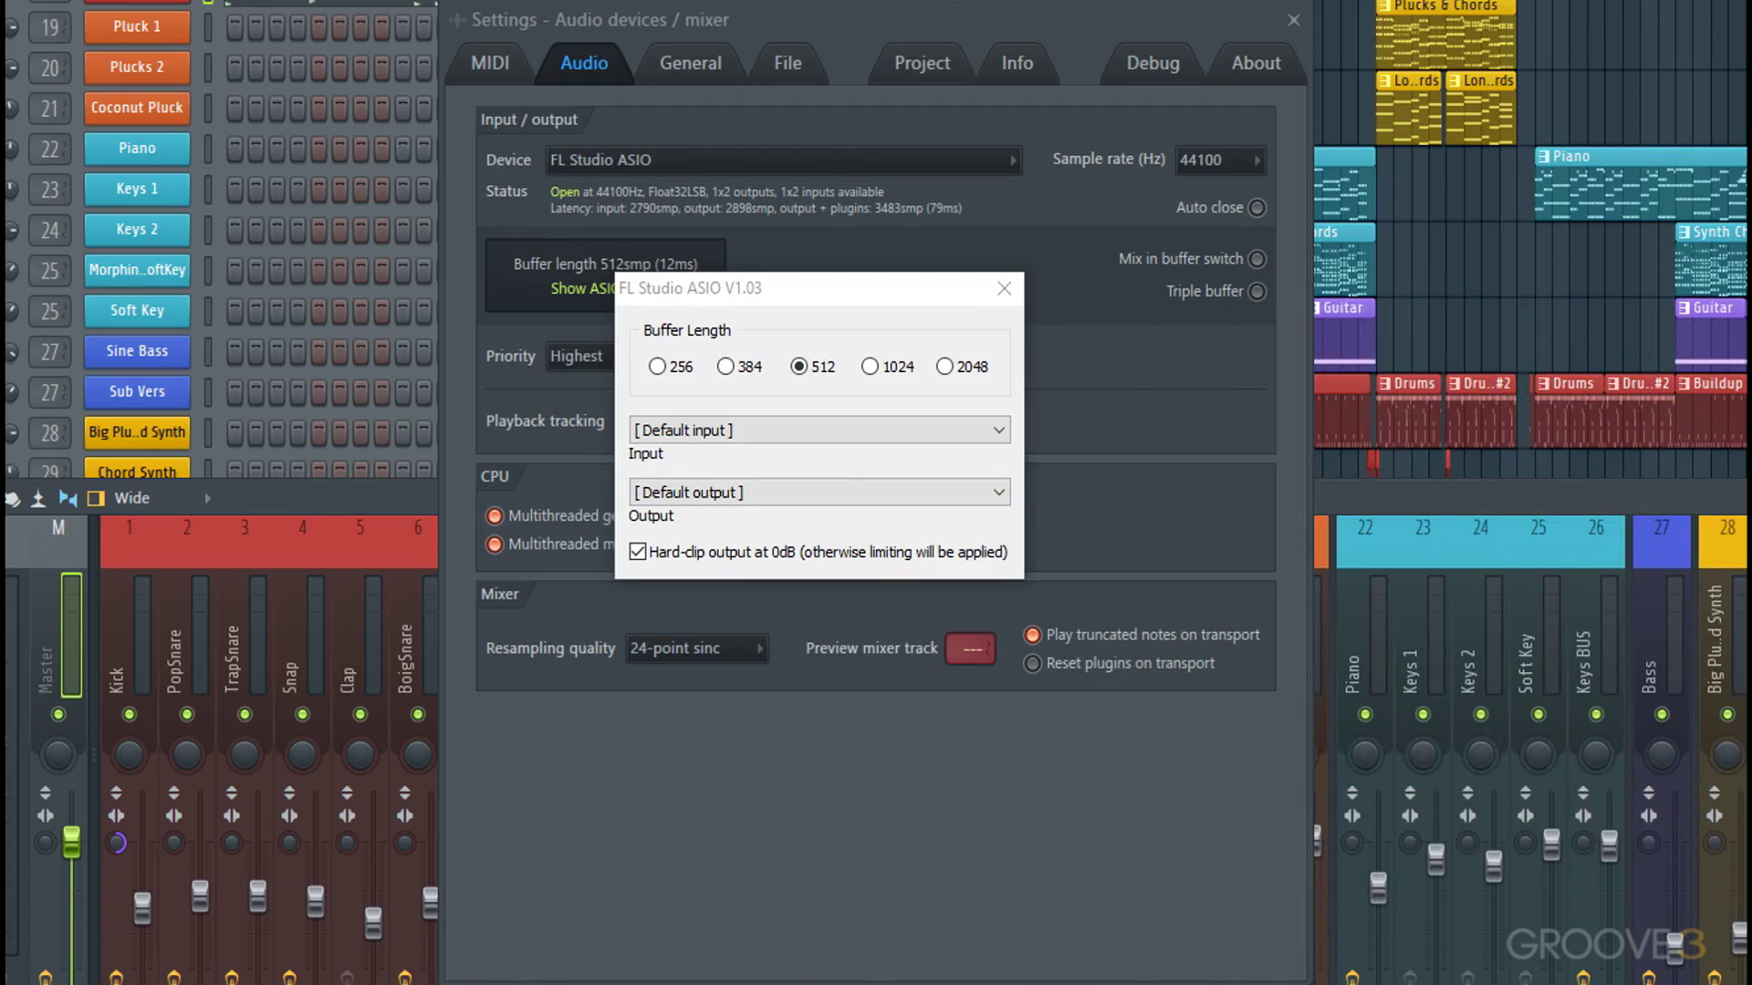
- Close the ASIO buffer settings and keep FL Studio ASIO as the audio device
click(1004, 289)
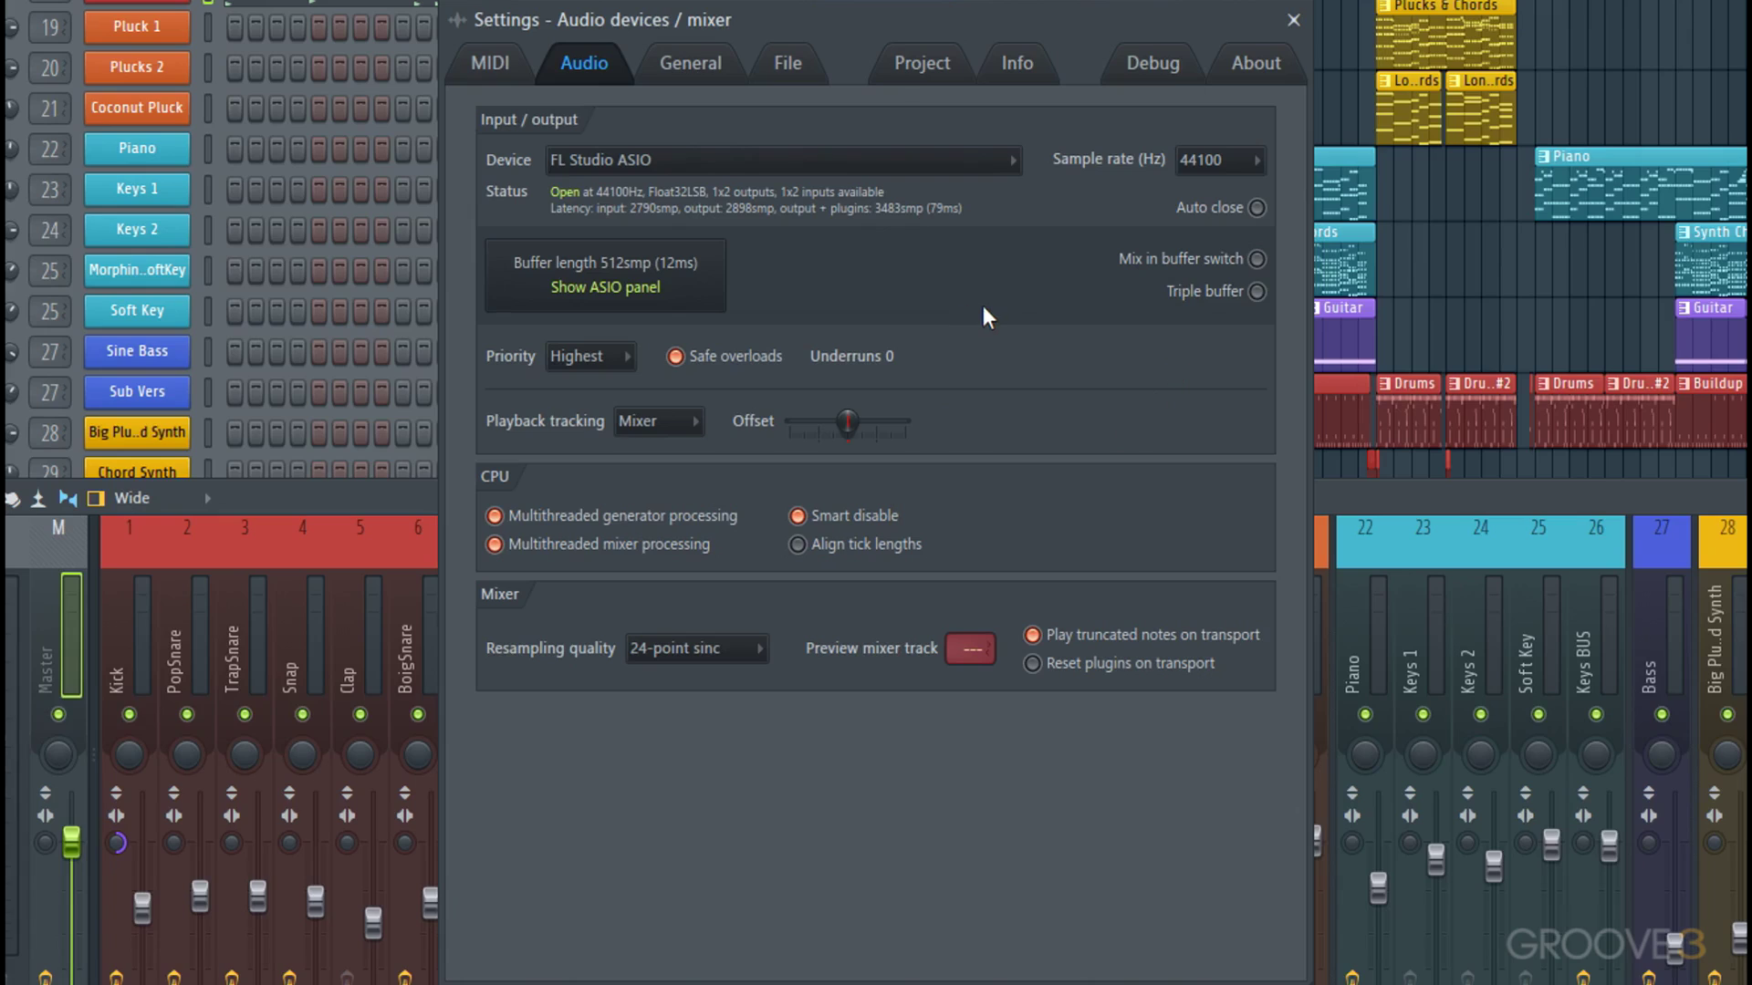
click(902, 165)
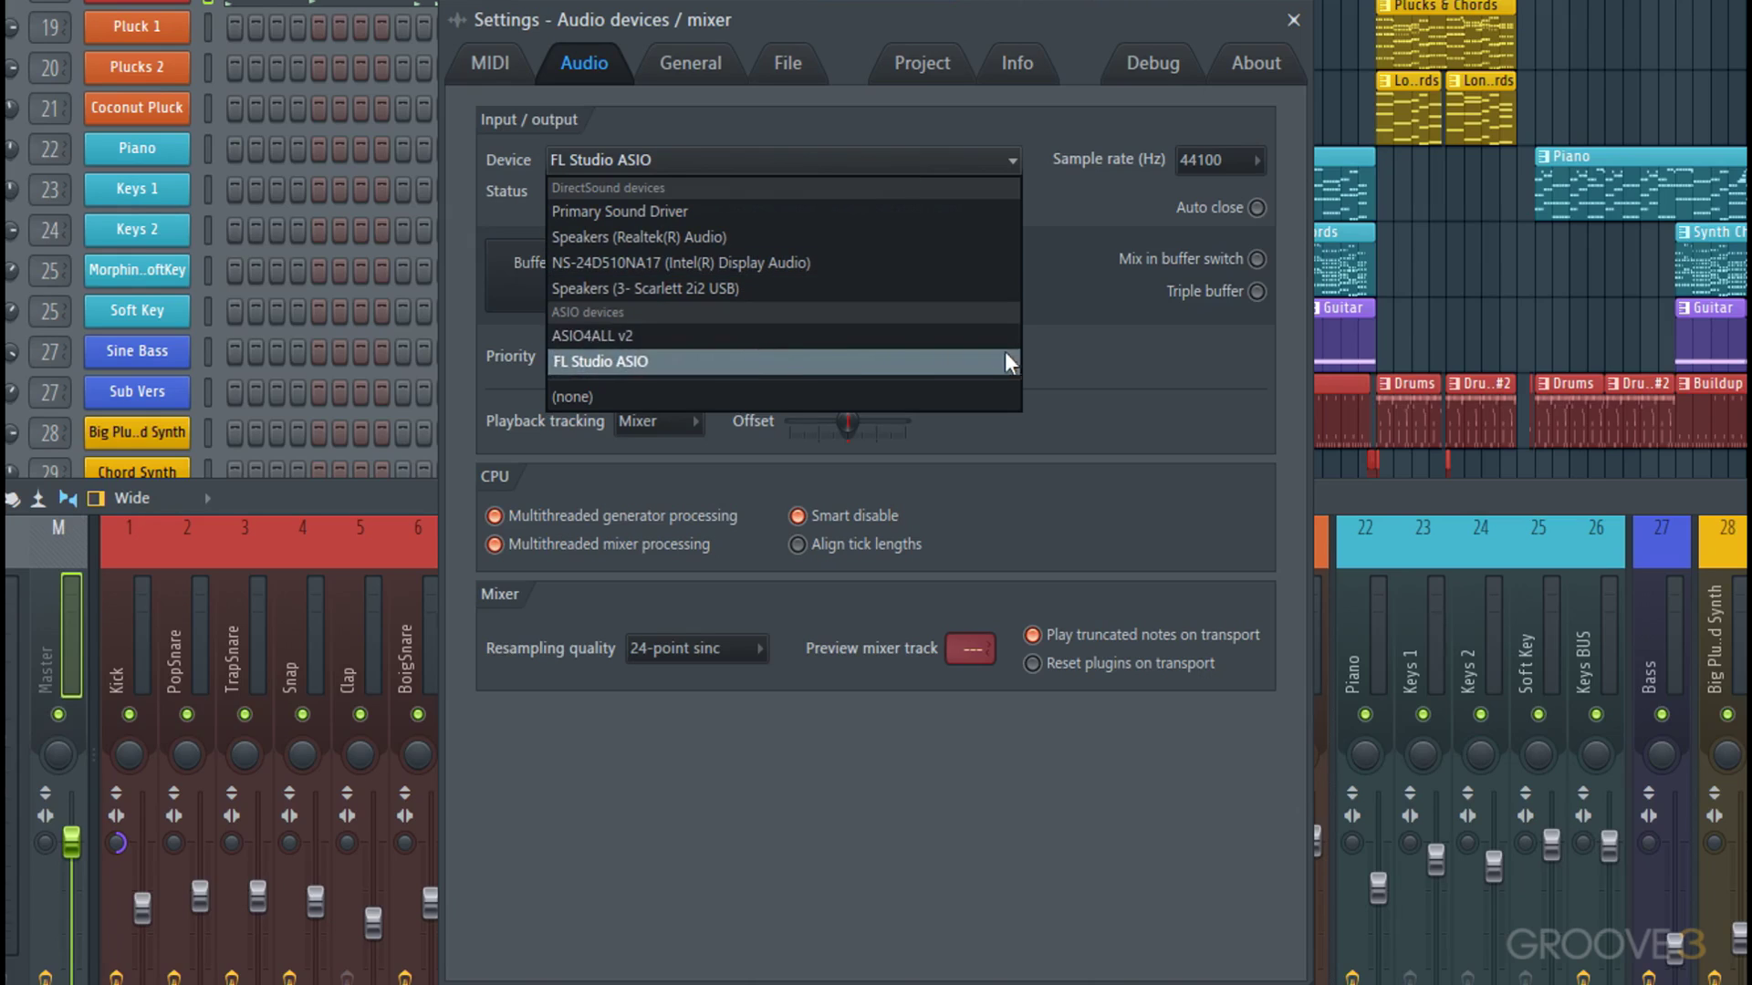
click(1047, 363)
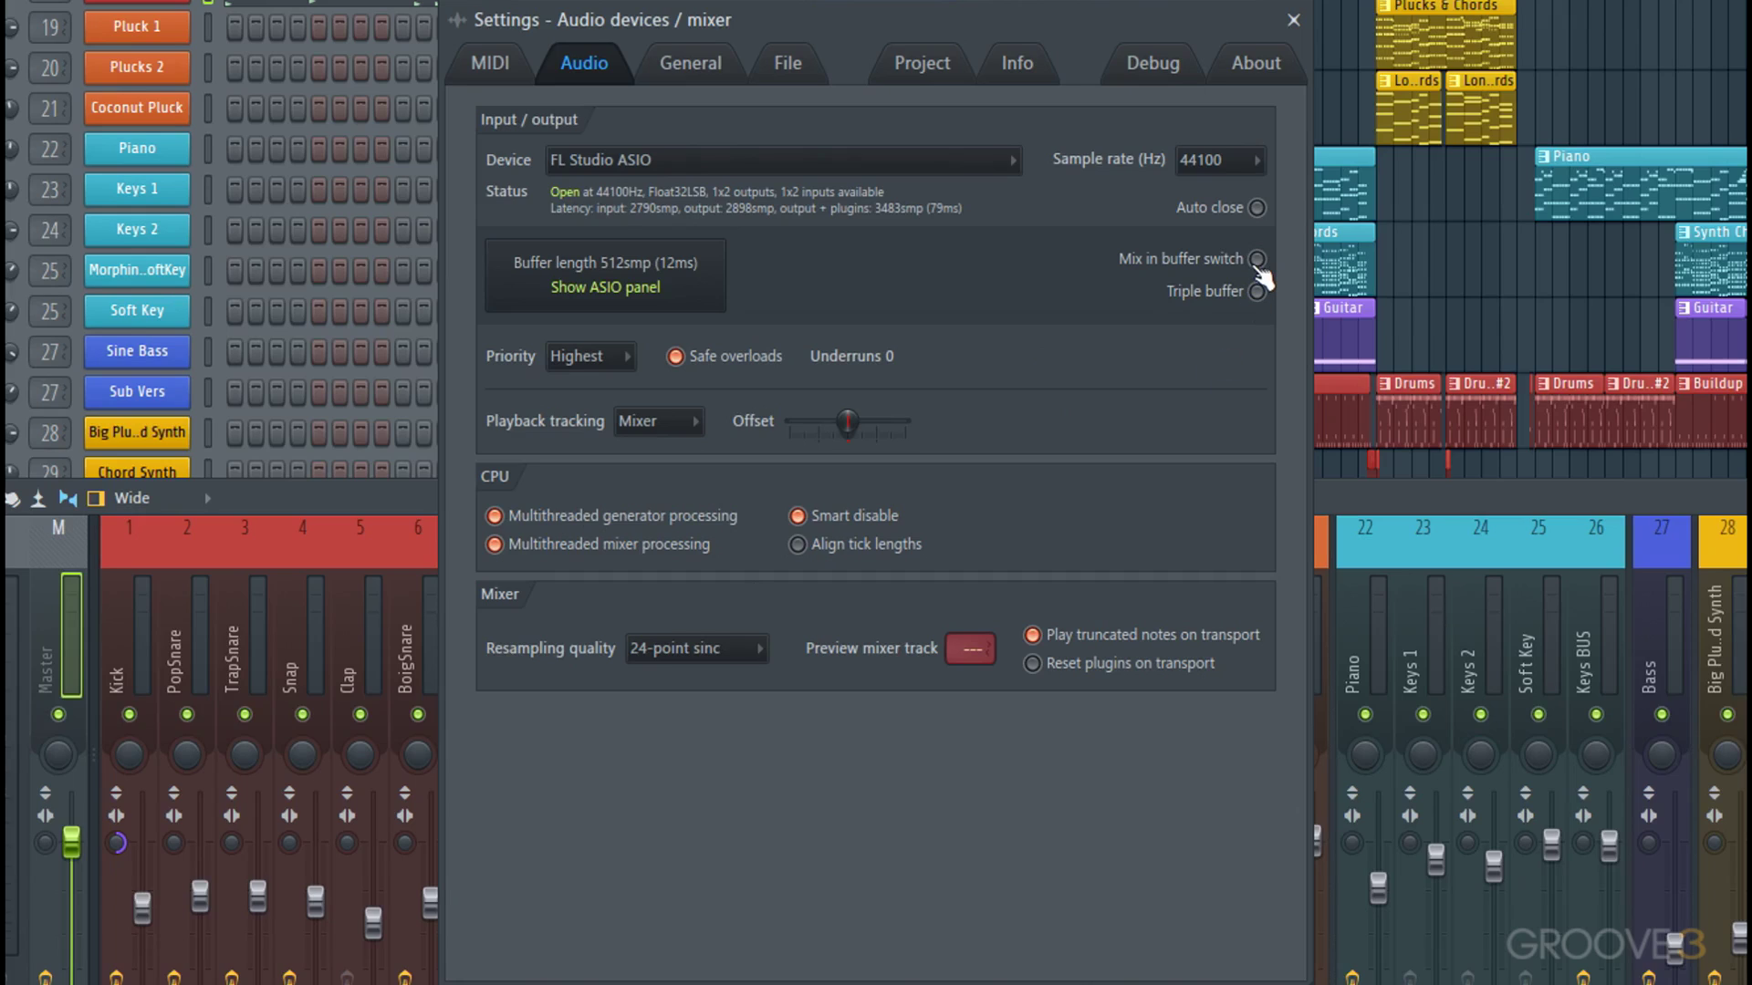
- Try Mix in buffer switch and Triple buffer on, then leave both off
click(1259, 261)
click(1258, 293)
click(1257, 292)
click(1258, 260)
click(1191, 296)
click(1192, 296)
- In MIDI settings, select Origin62 in the Input list and enable it
click(493, 66)
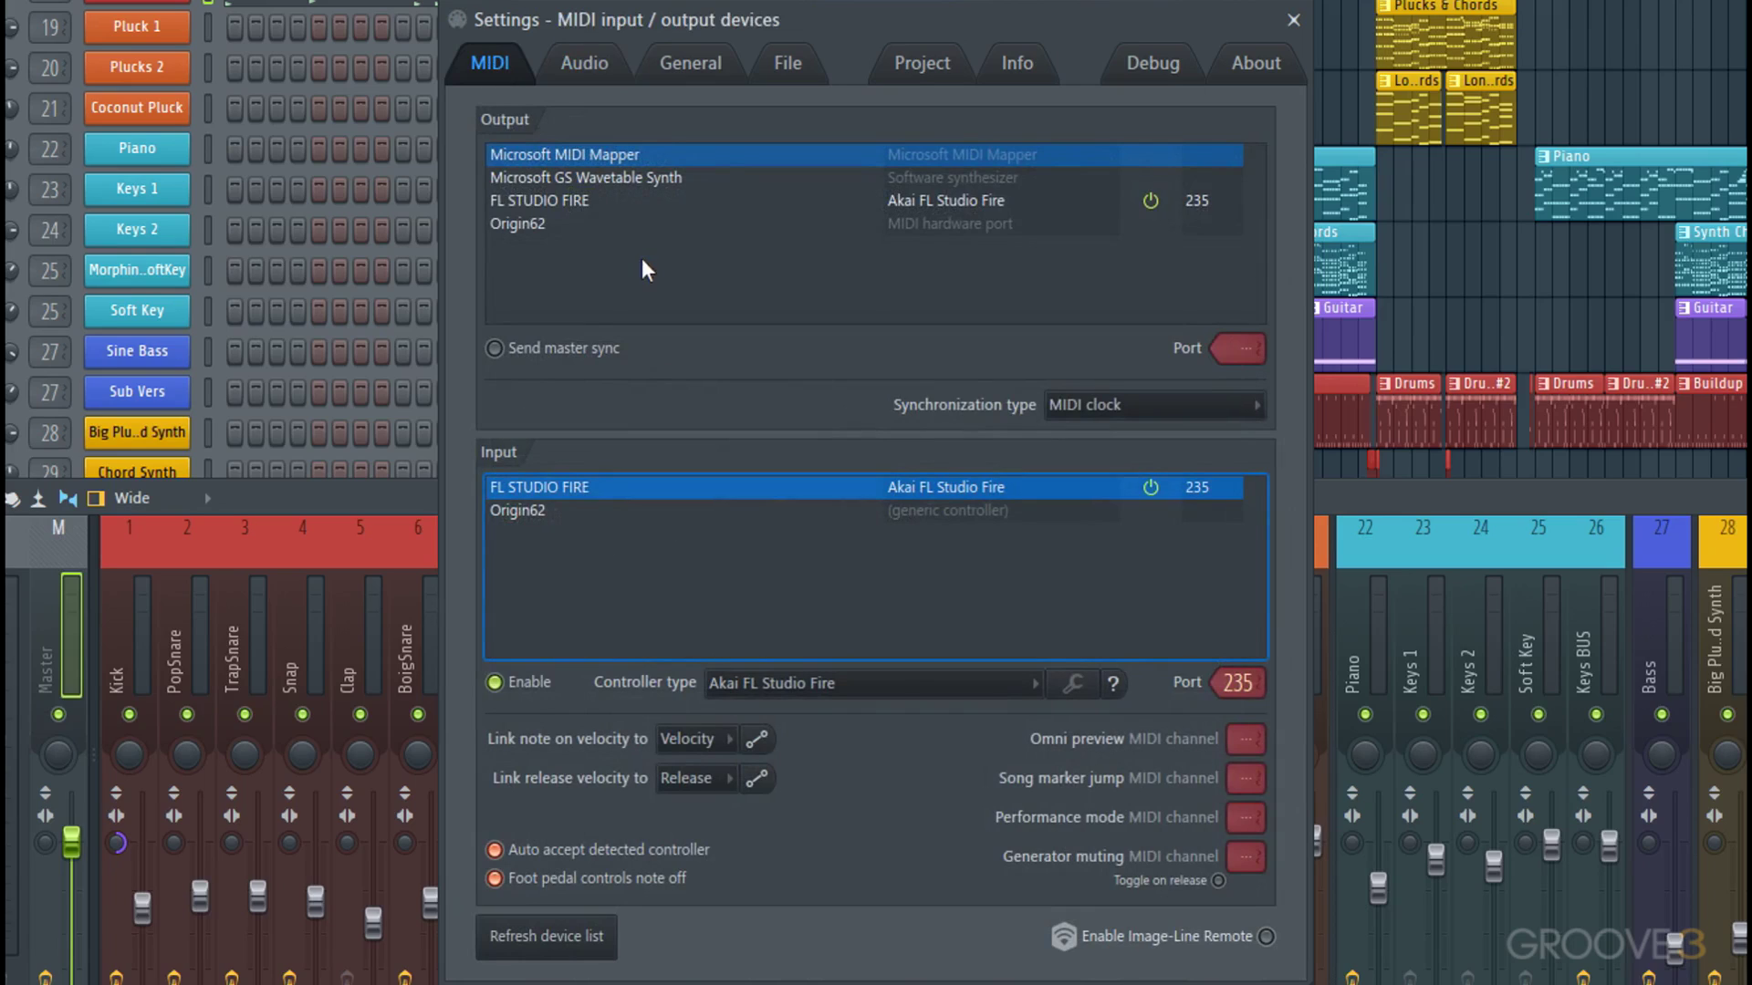
click(551, 226)
click(561, 202)
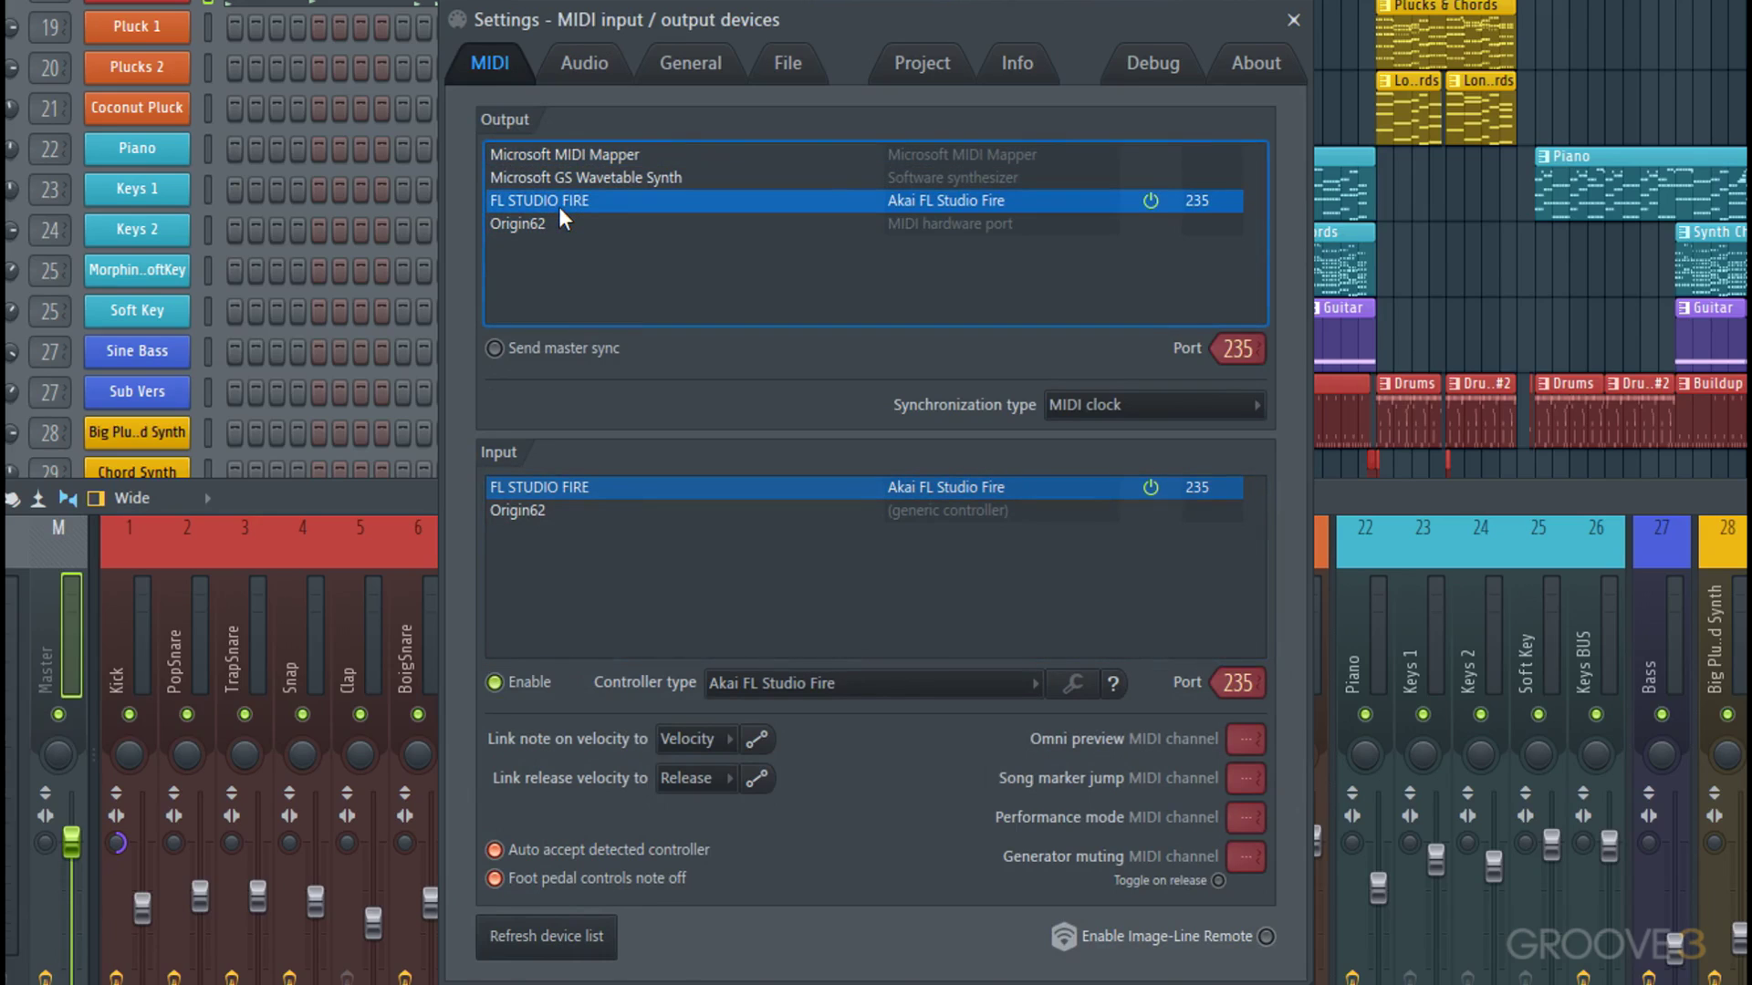
click(601, 493)
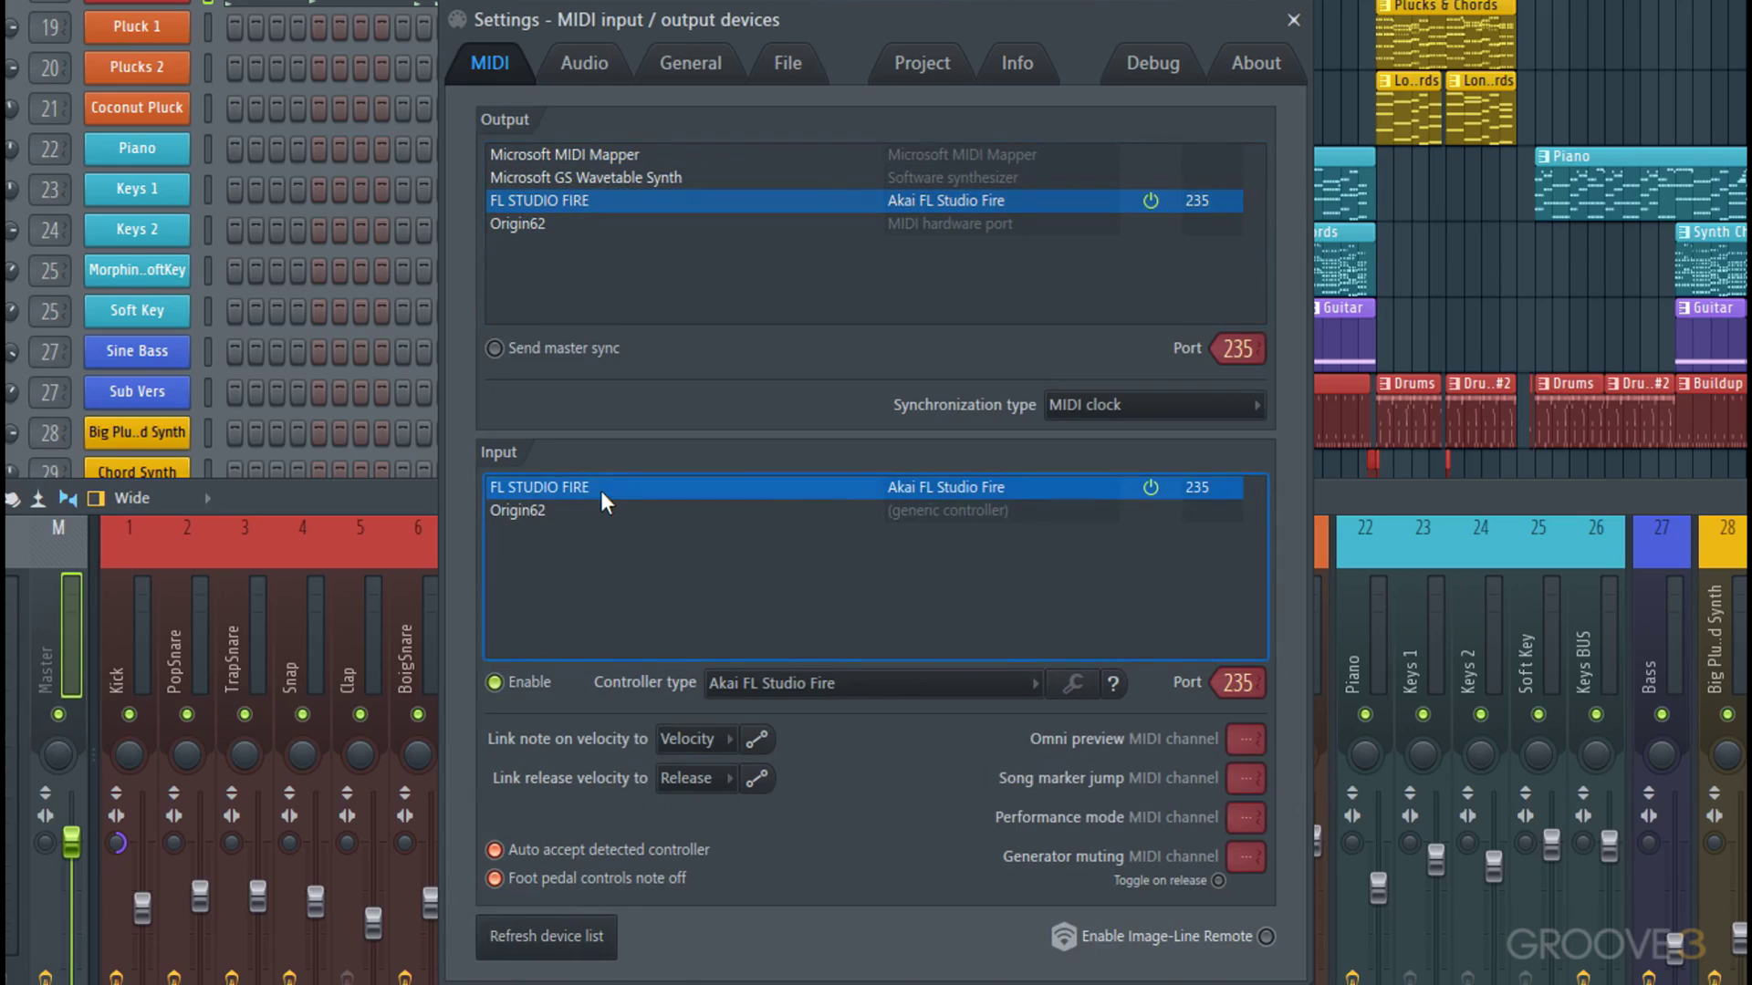
click(576, 230)
click(578, 512)
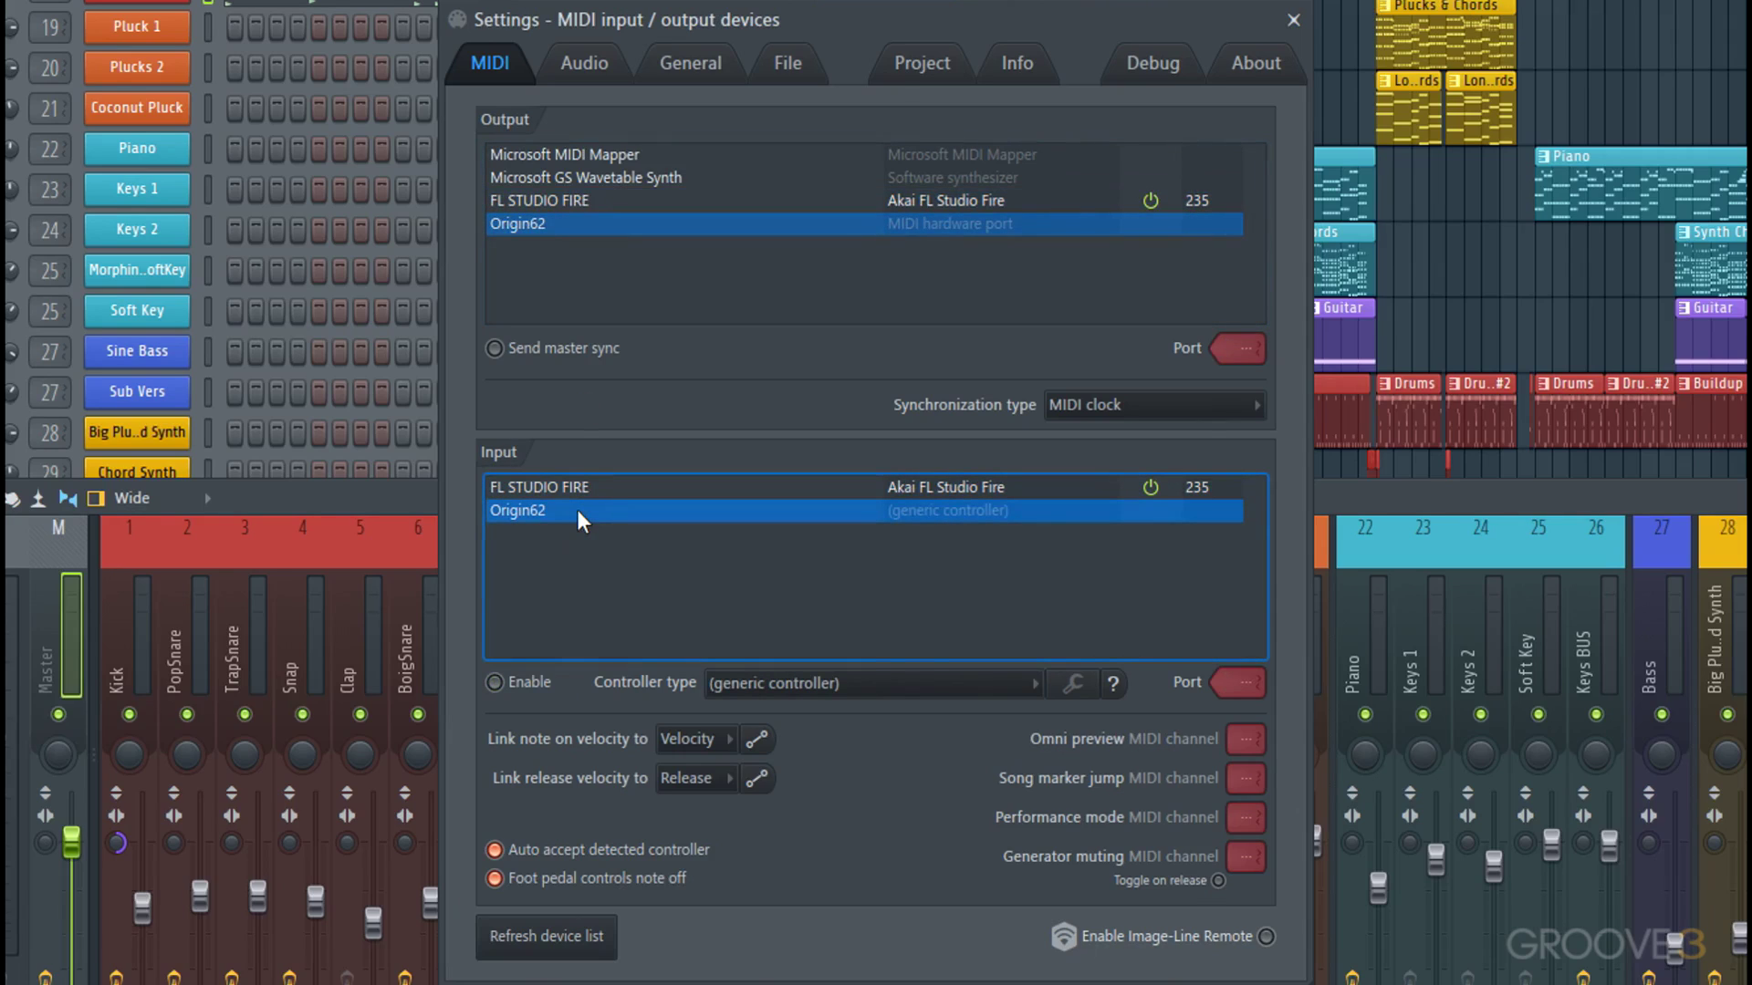
click(540, 699)
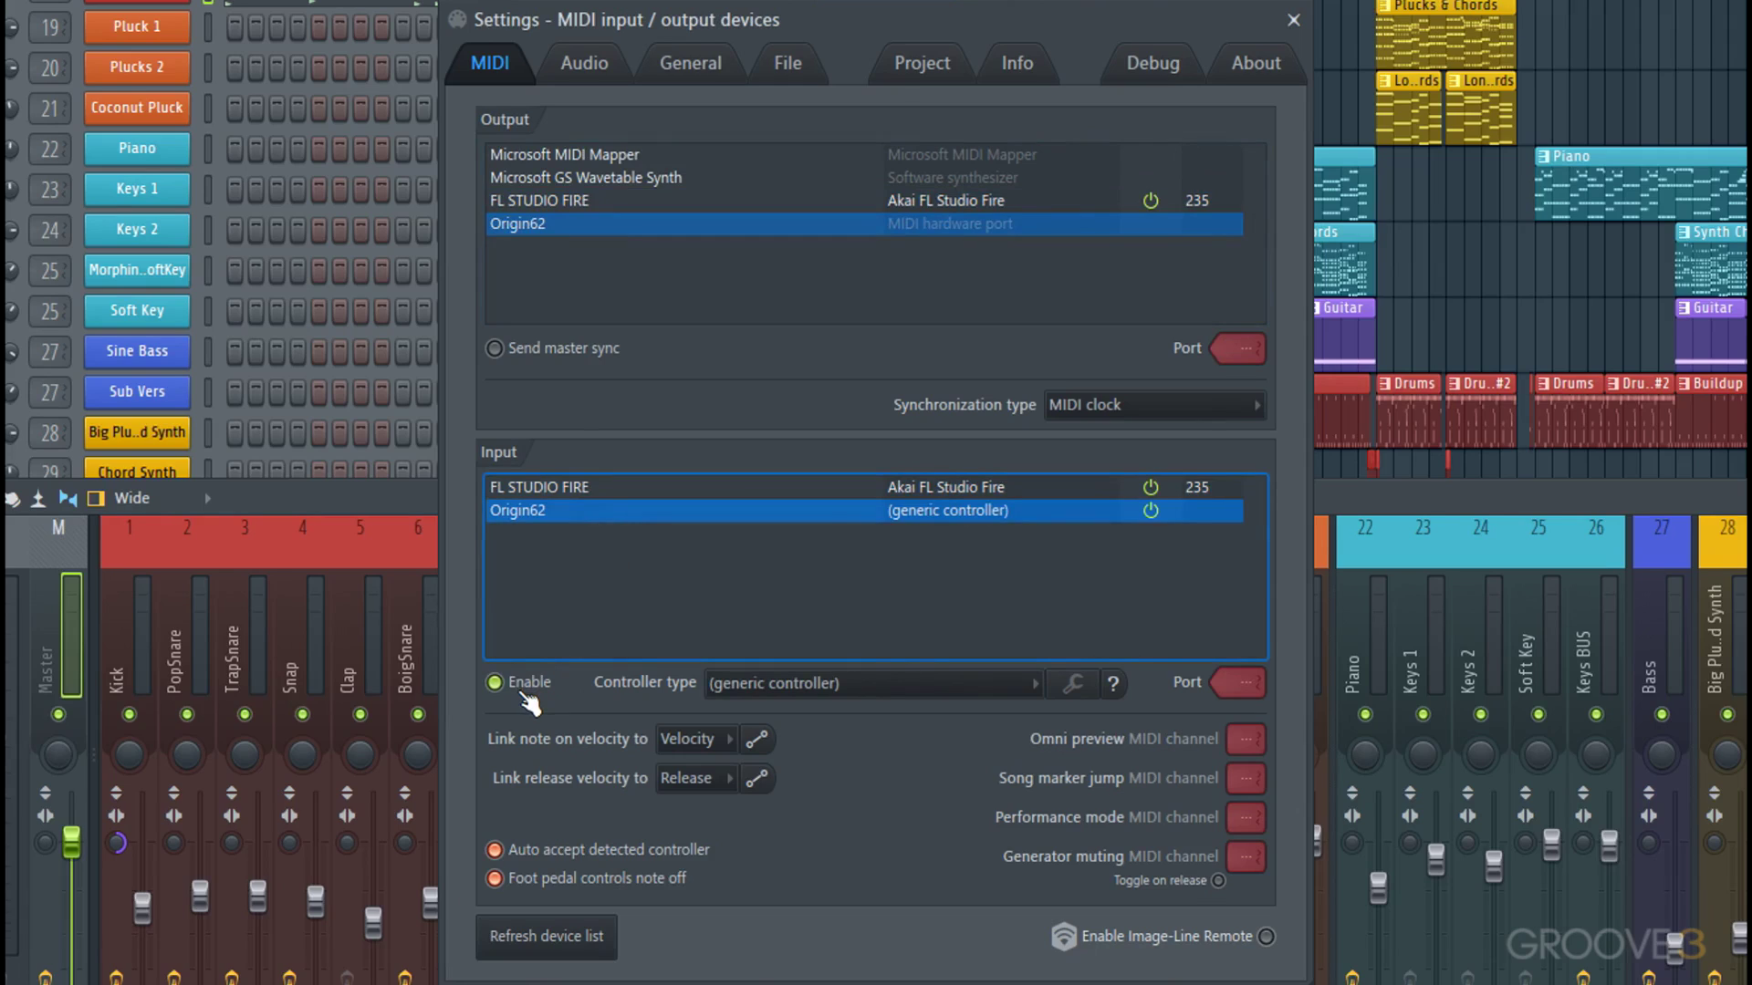
- Leave Origin62's controller type as (generic controller)
click(796, 684)
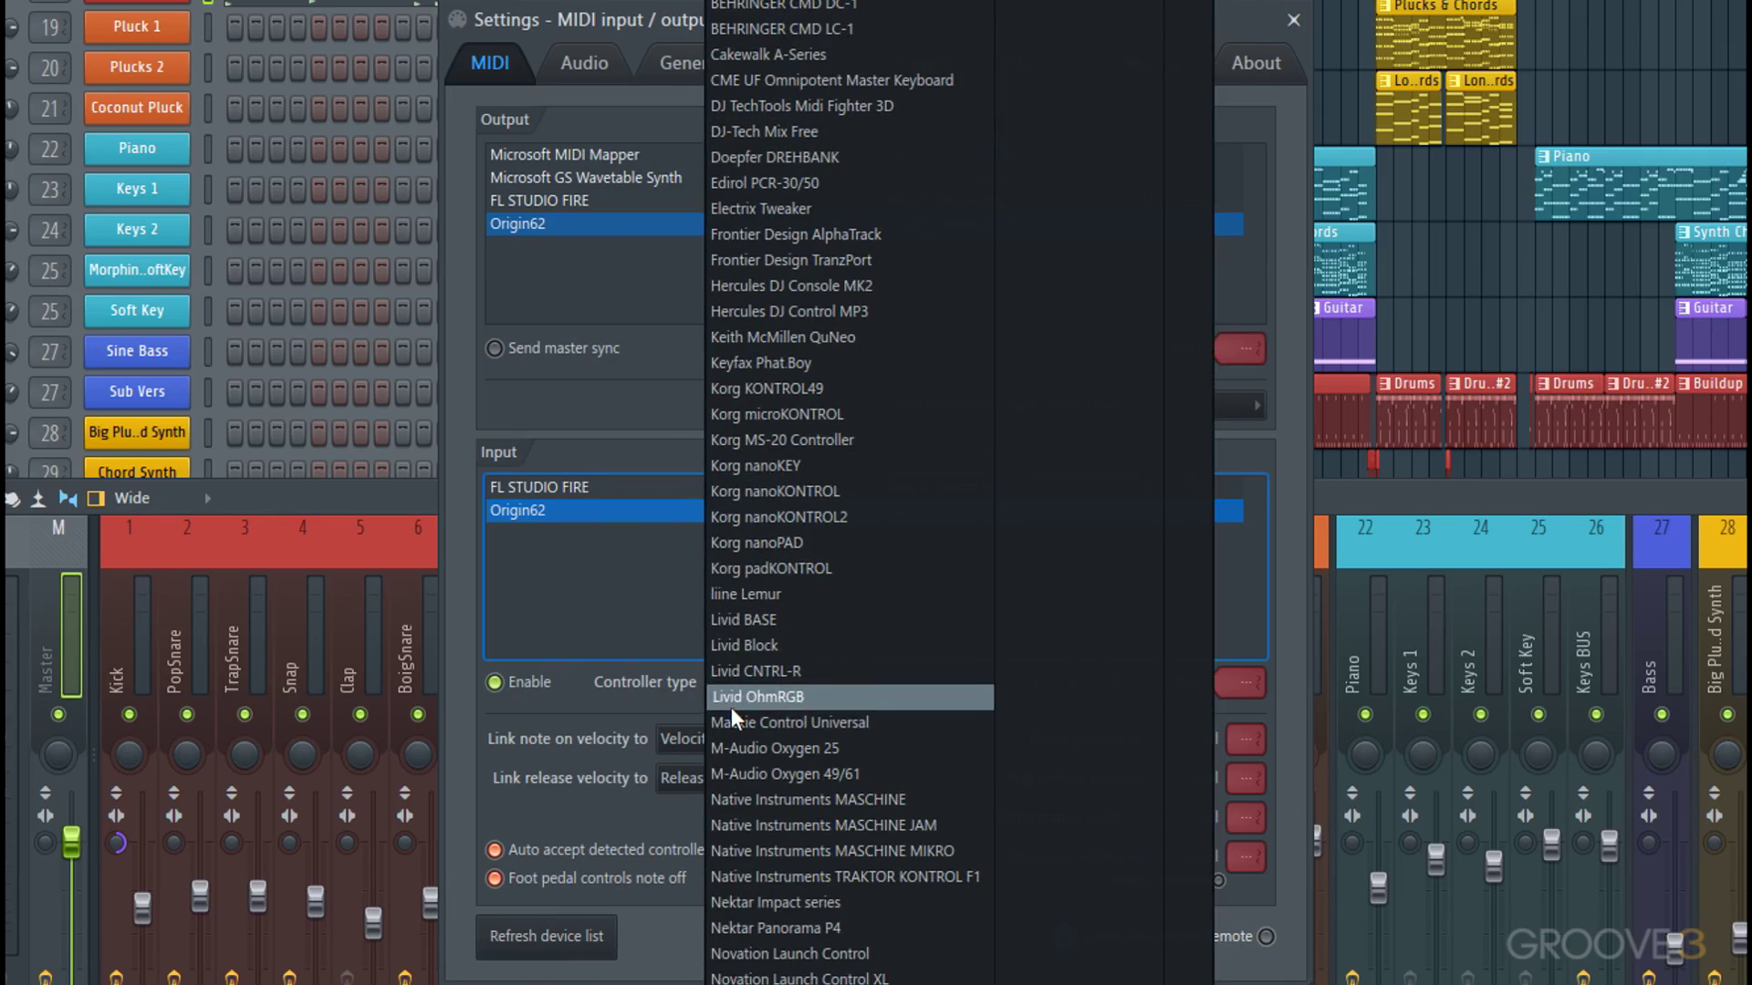
key(Escape)
click(807, 699)
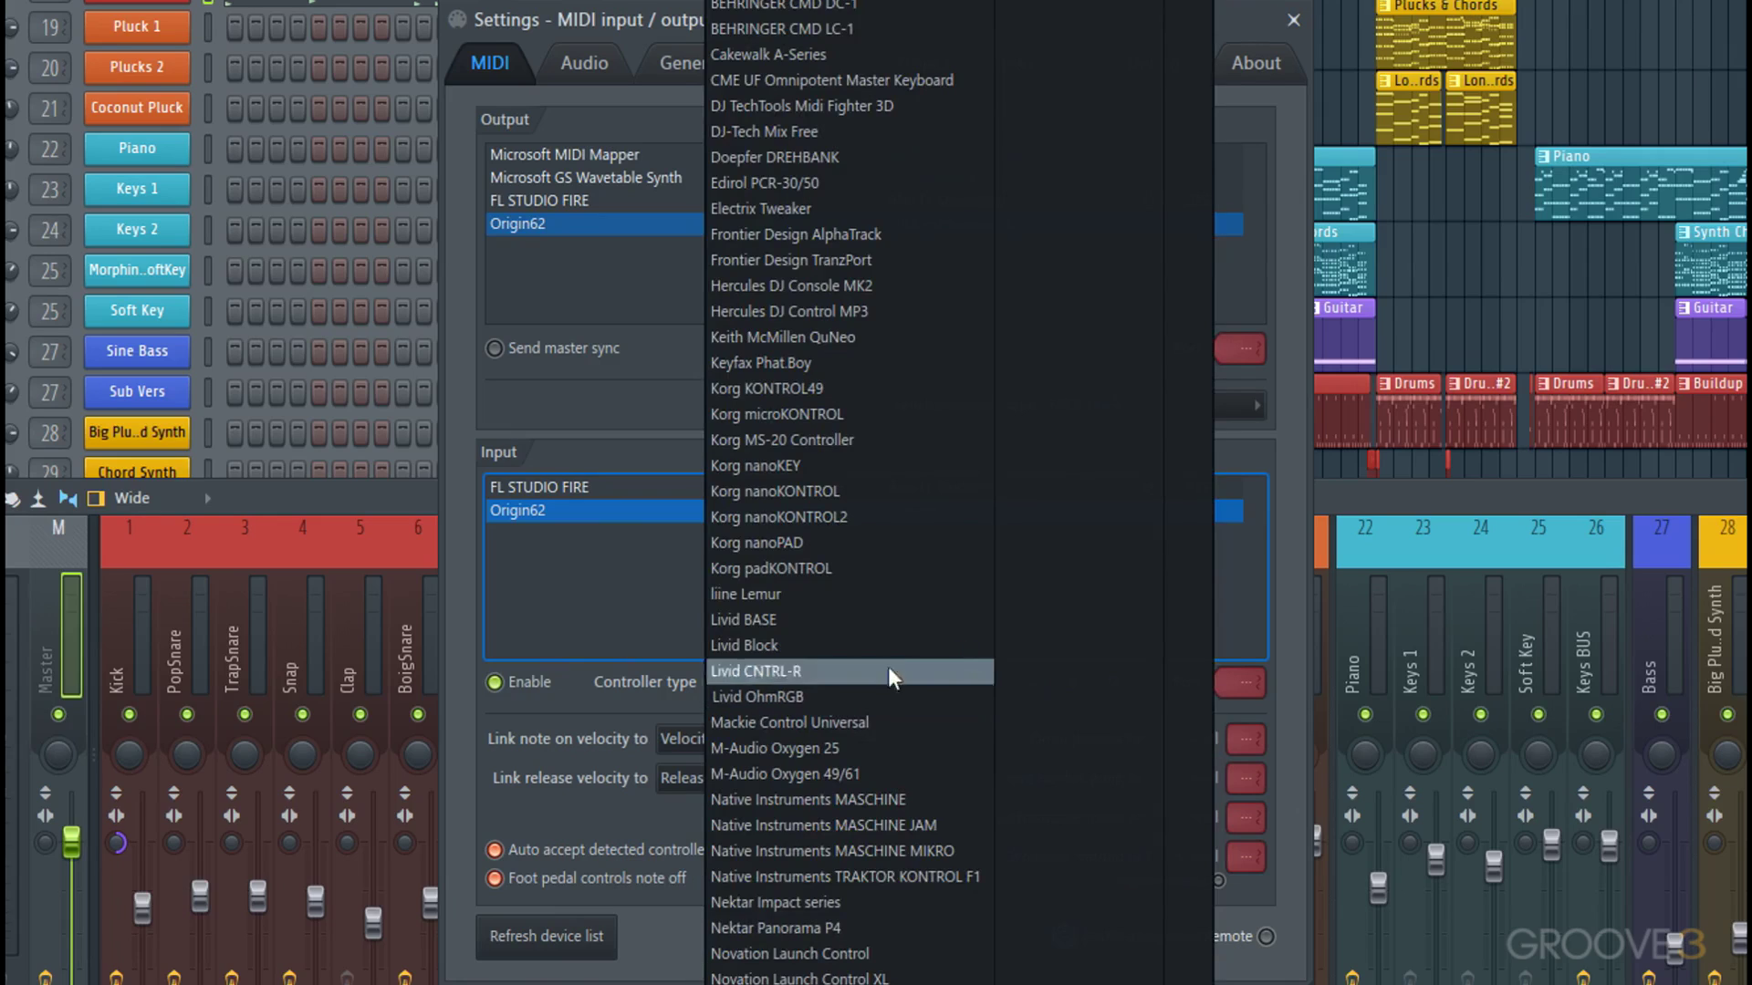
click(638, 421)
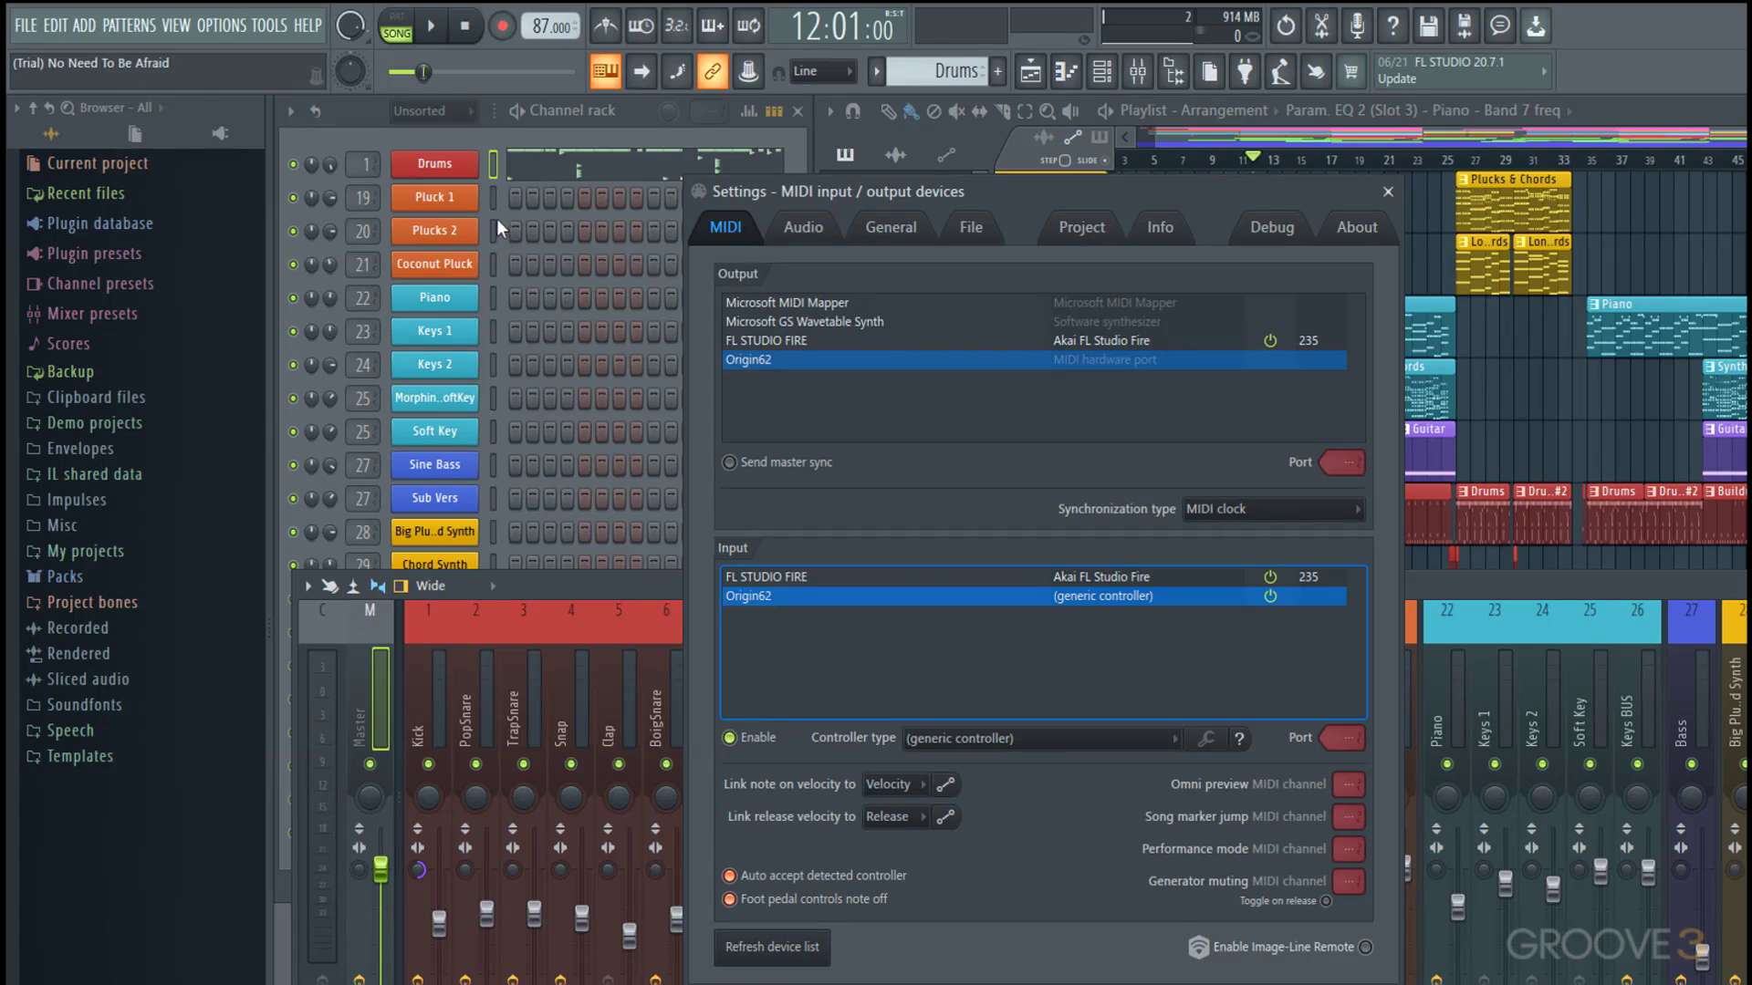
click(492, 209)
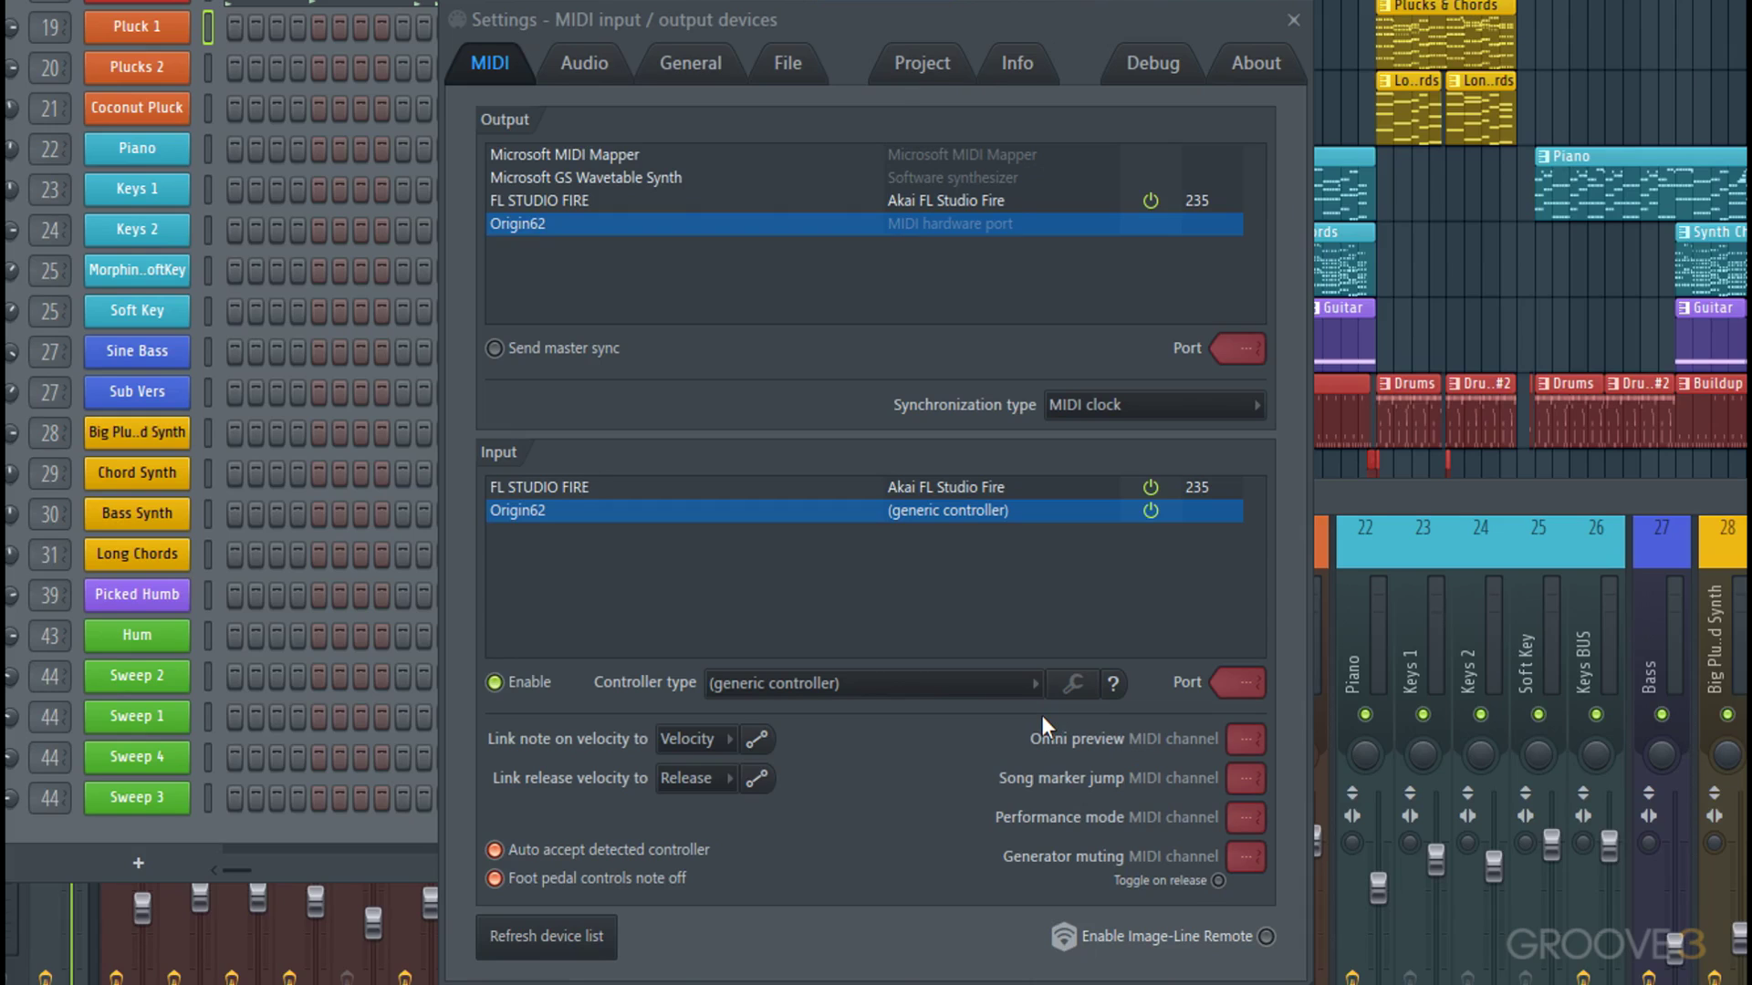
- On the General settings page, check the Startup project choices without changing them
click(697, 71)
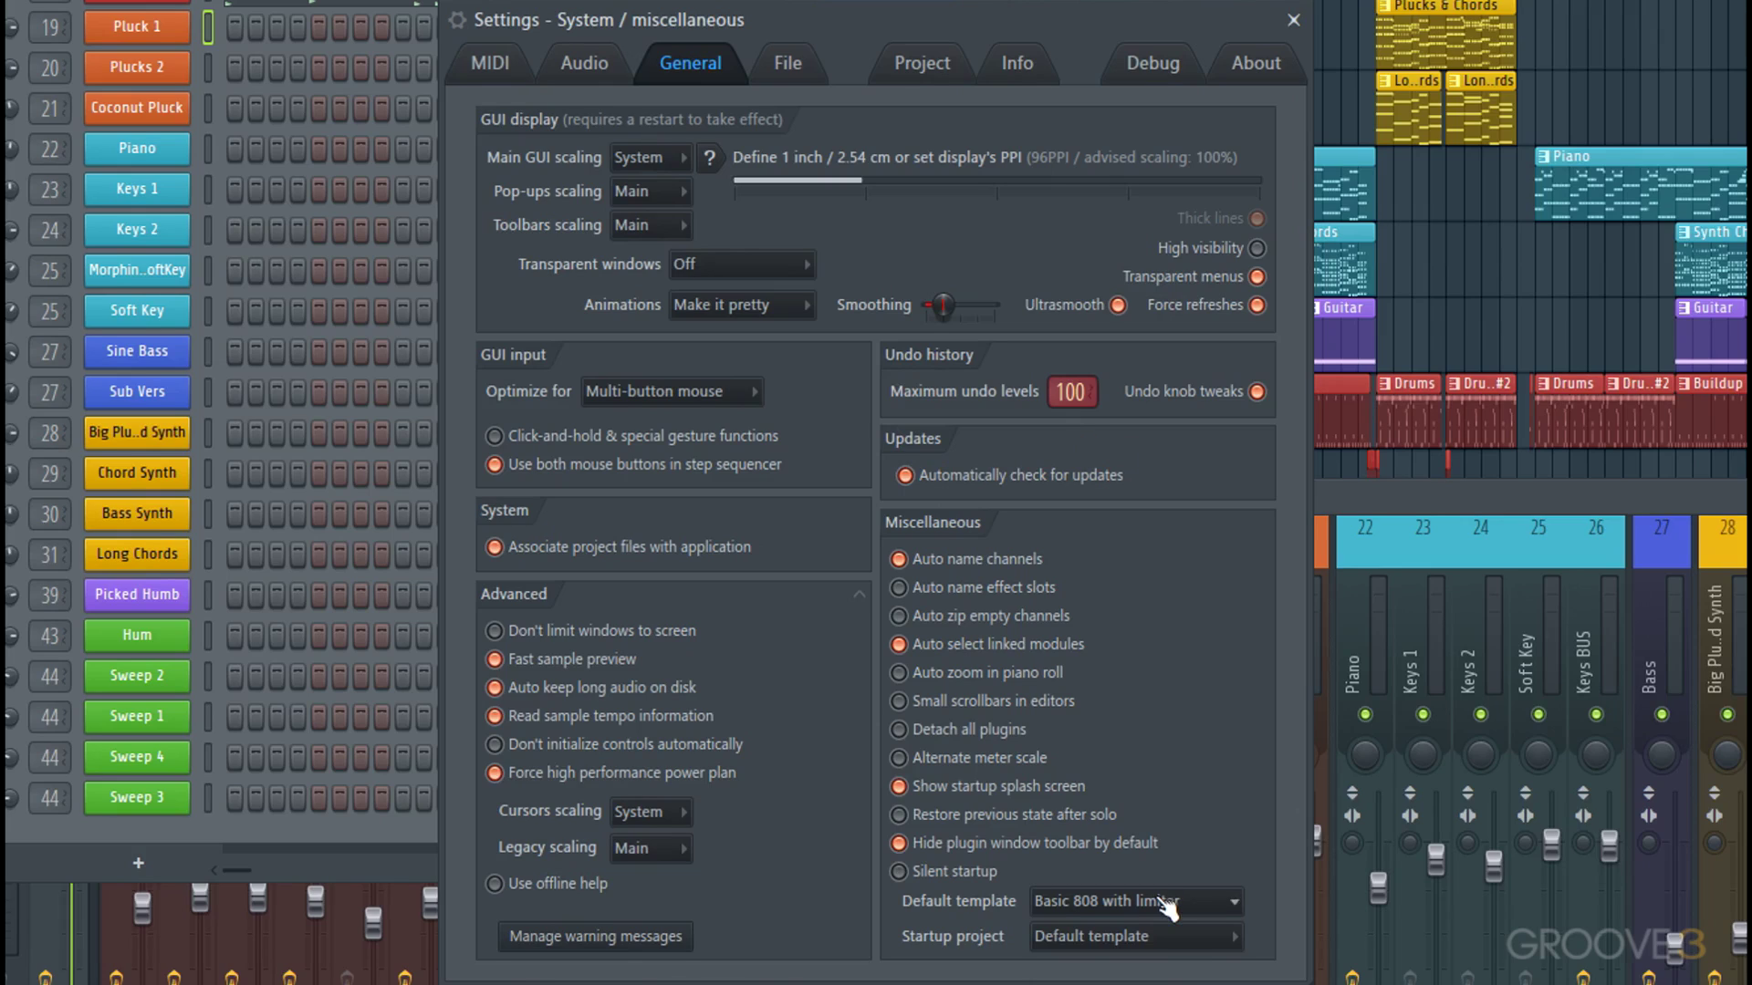
click(1152, 949)
click(1152, 947)
- Show the Files & folders settings page, briefly expanding the Packs folder
click(798, 60)
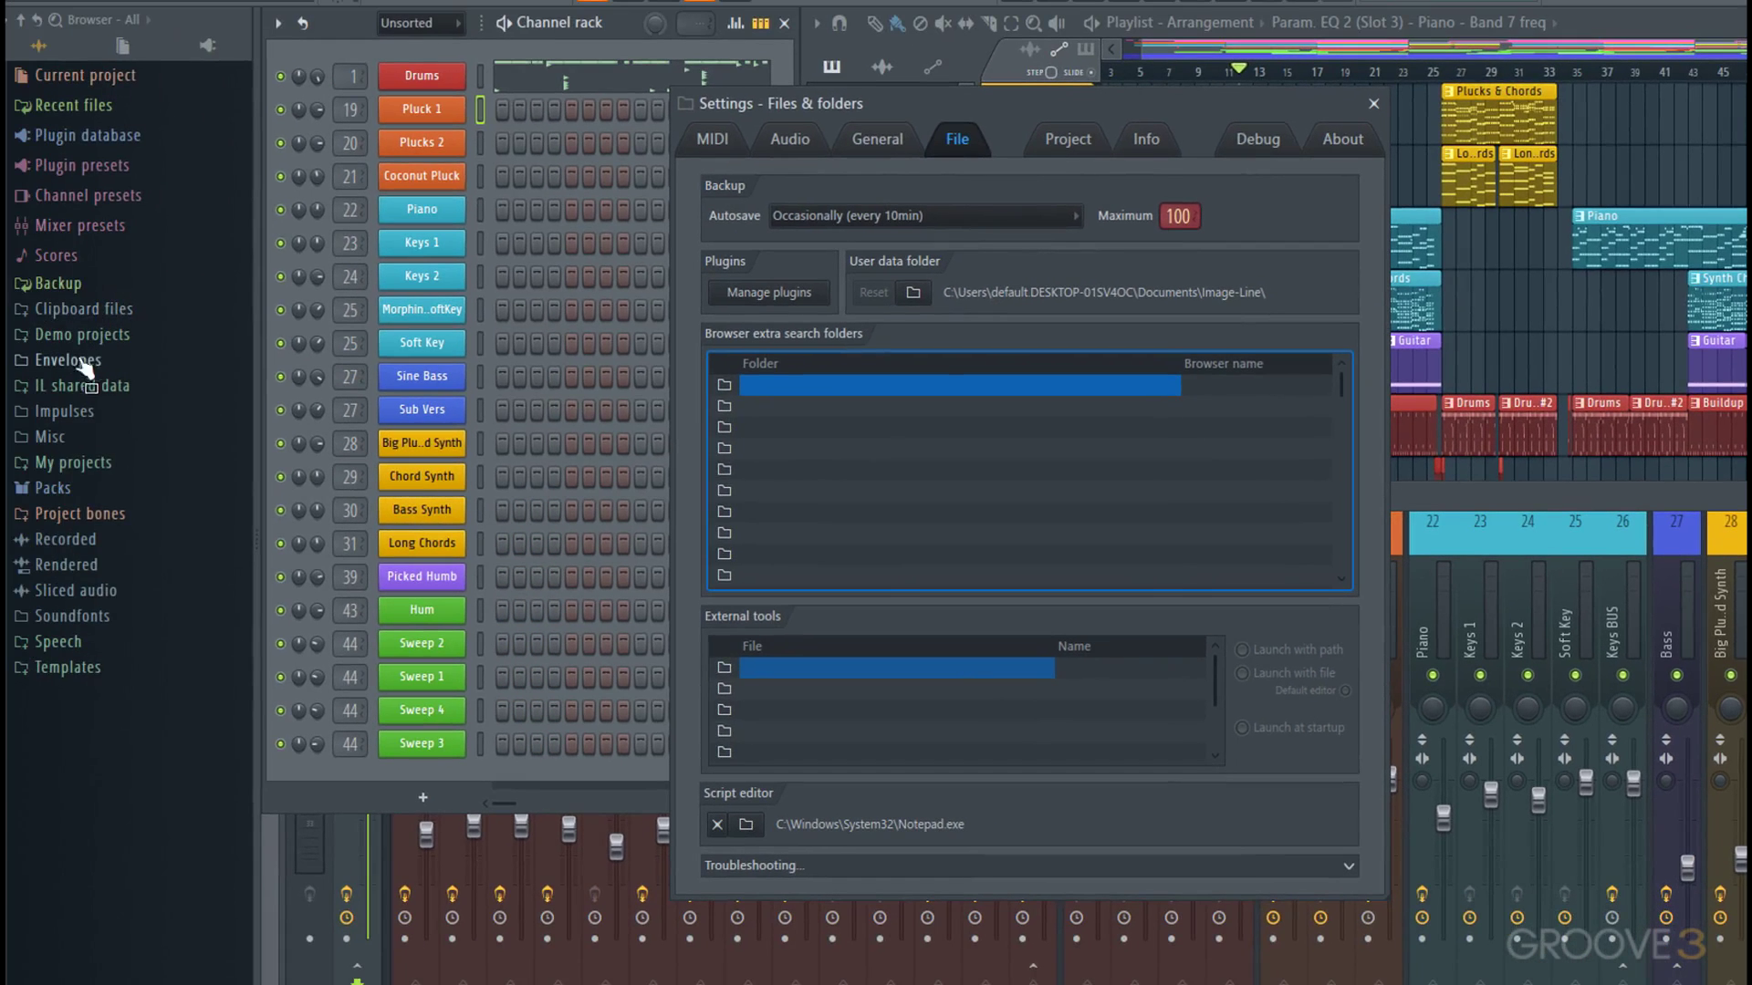
click(55, 488)
click(60, 493)
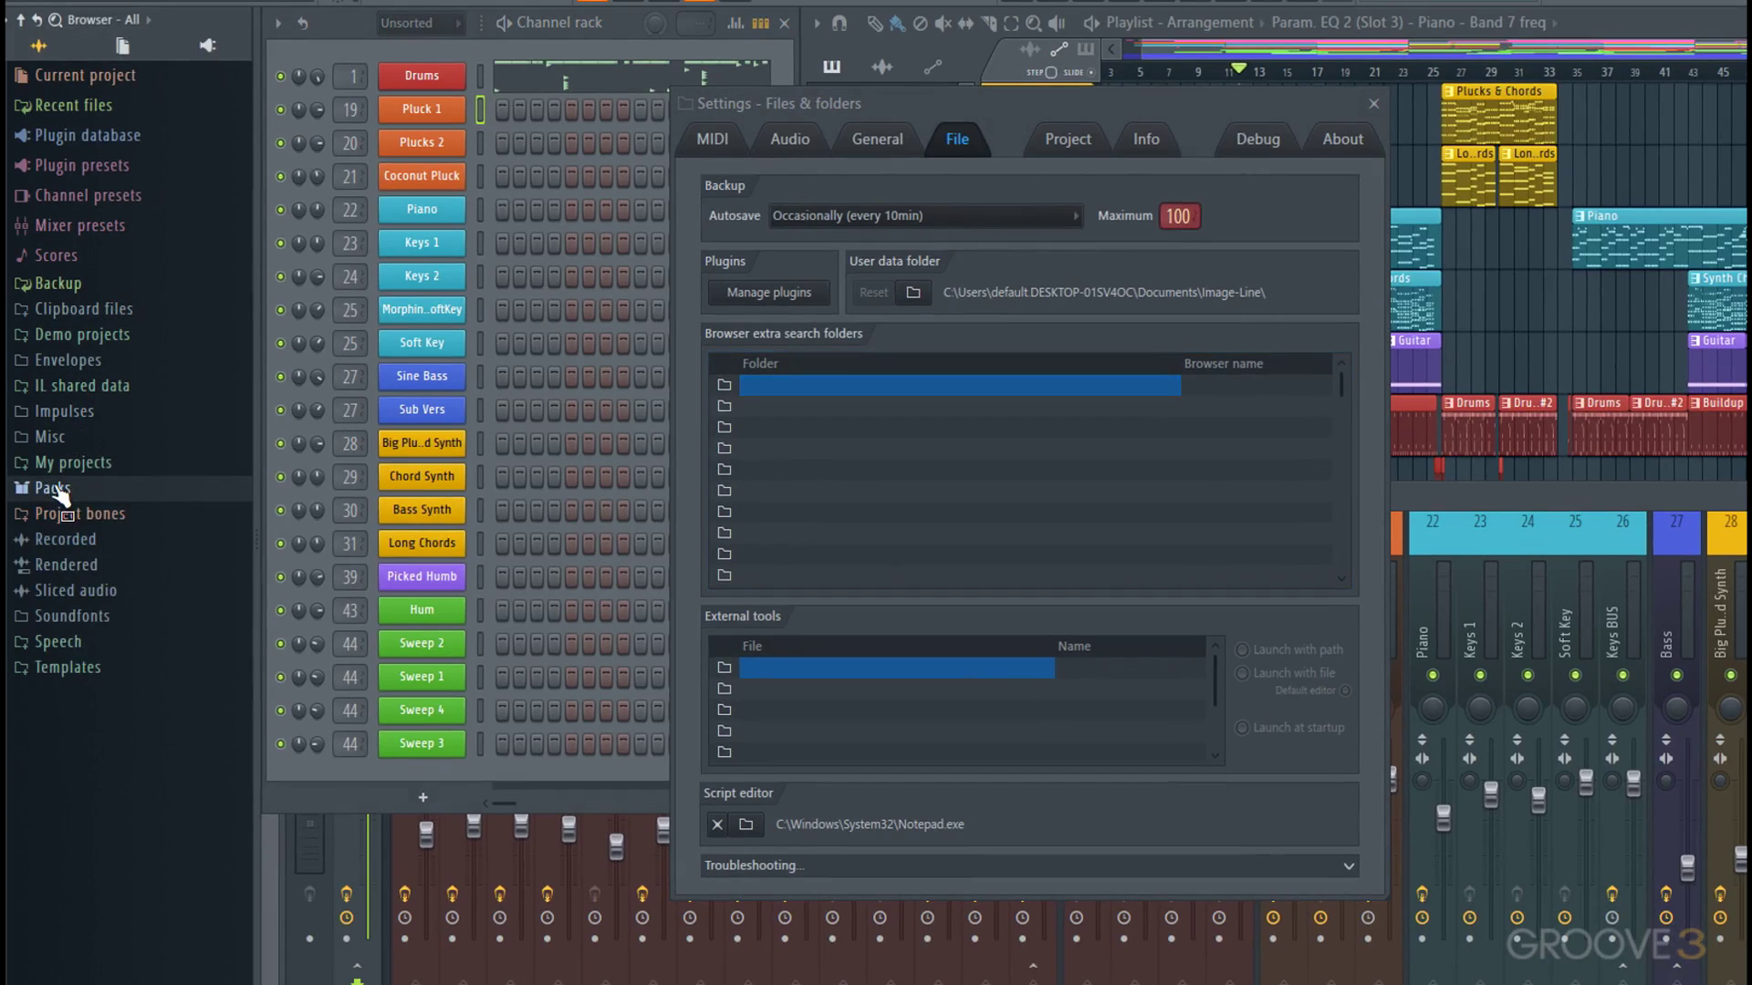
- Browse the Project, Info and Debug settings pages, ending on About showing Trial v20.7.1 build 1773
click(1095, 152)
click(941, 345)
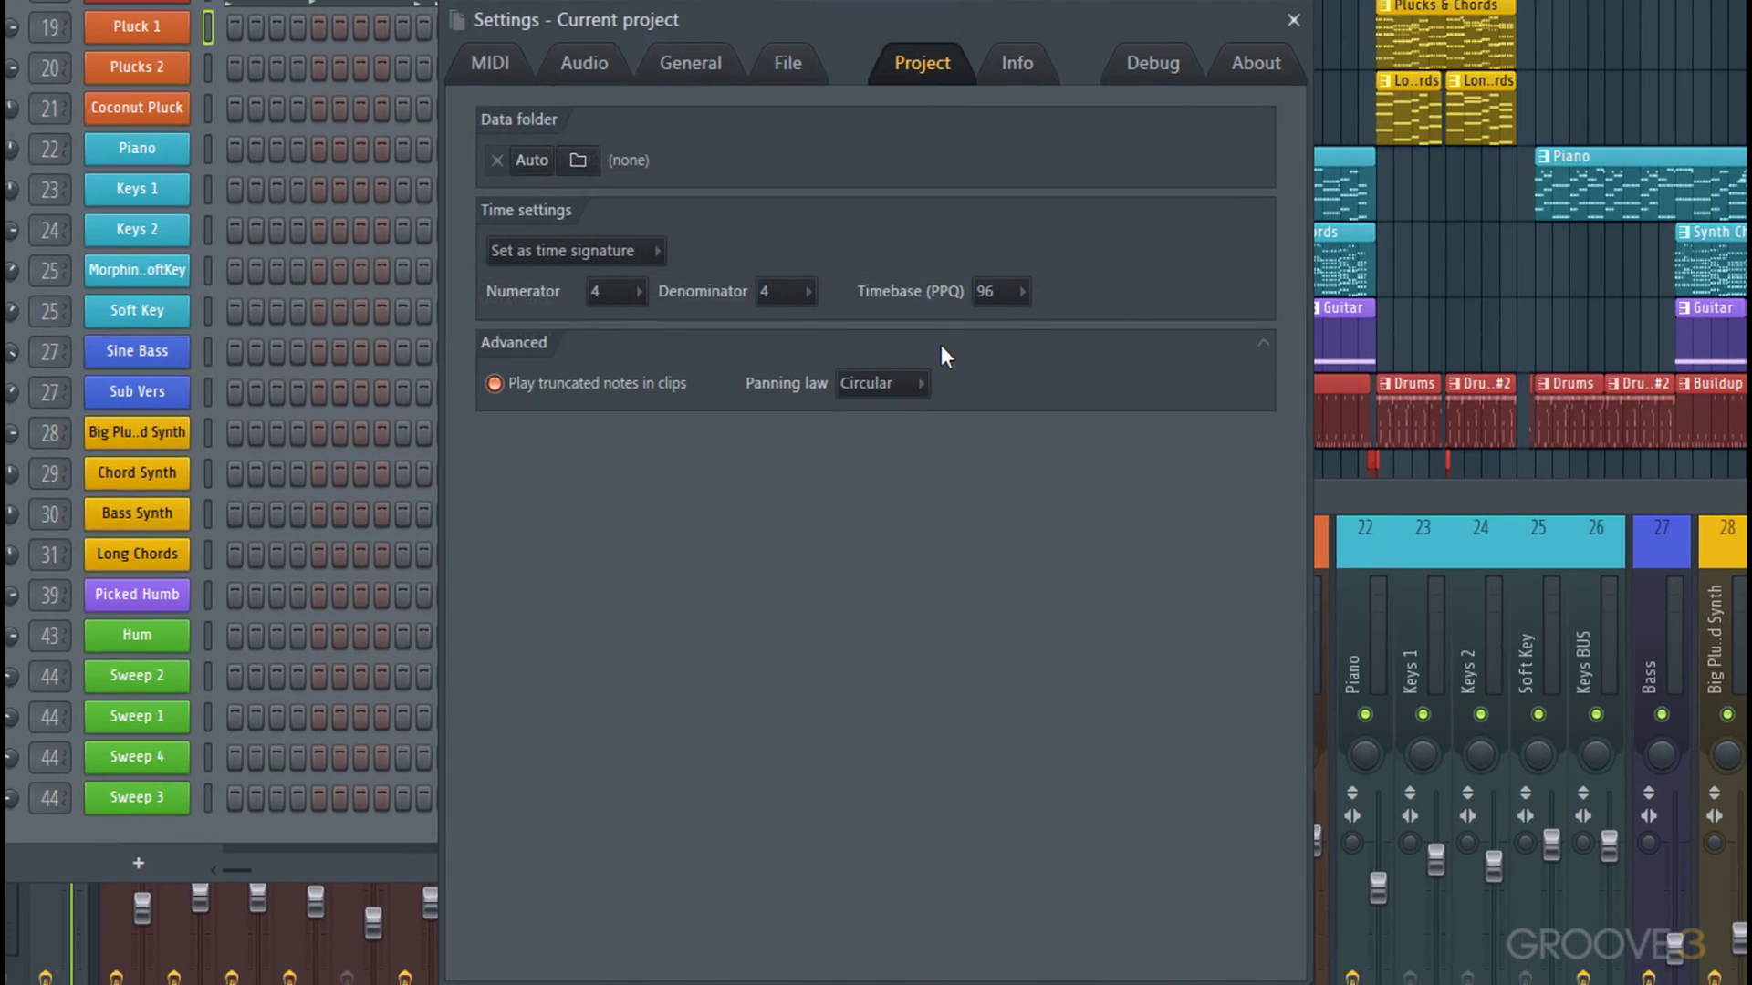
click(1038, 66)
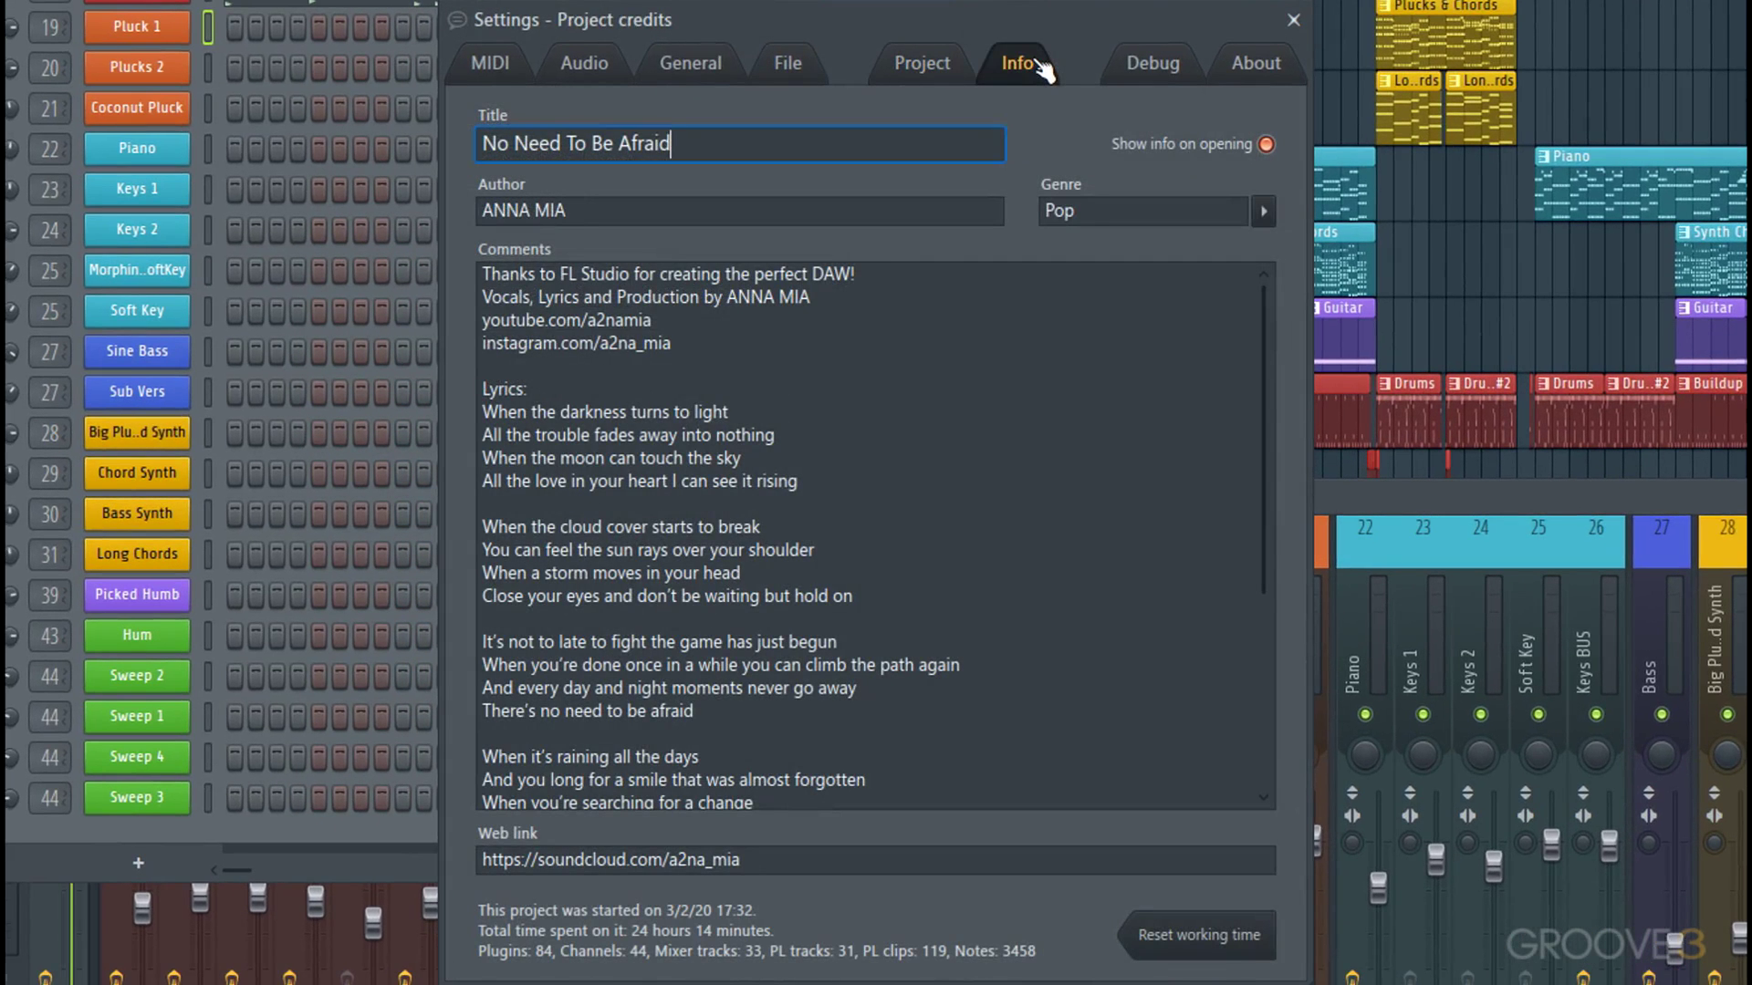
click(926, 66)
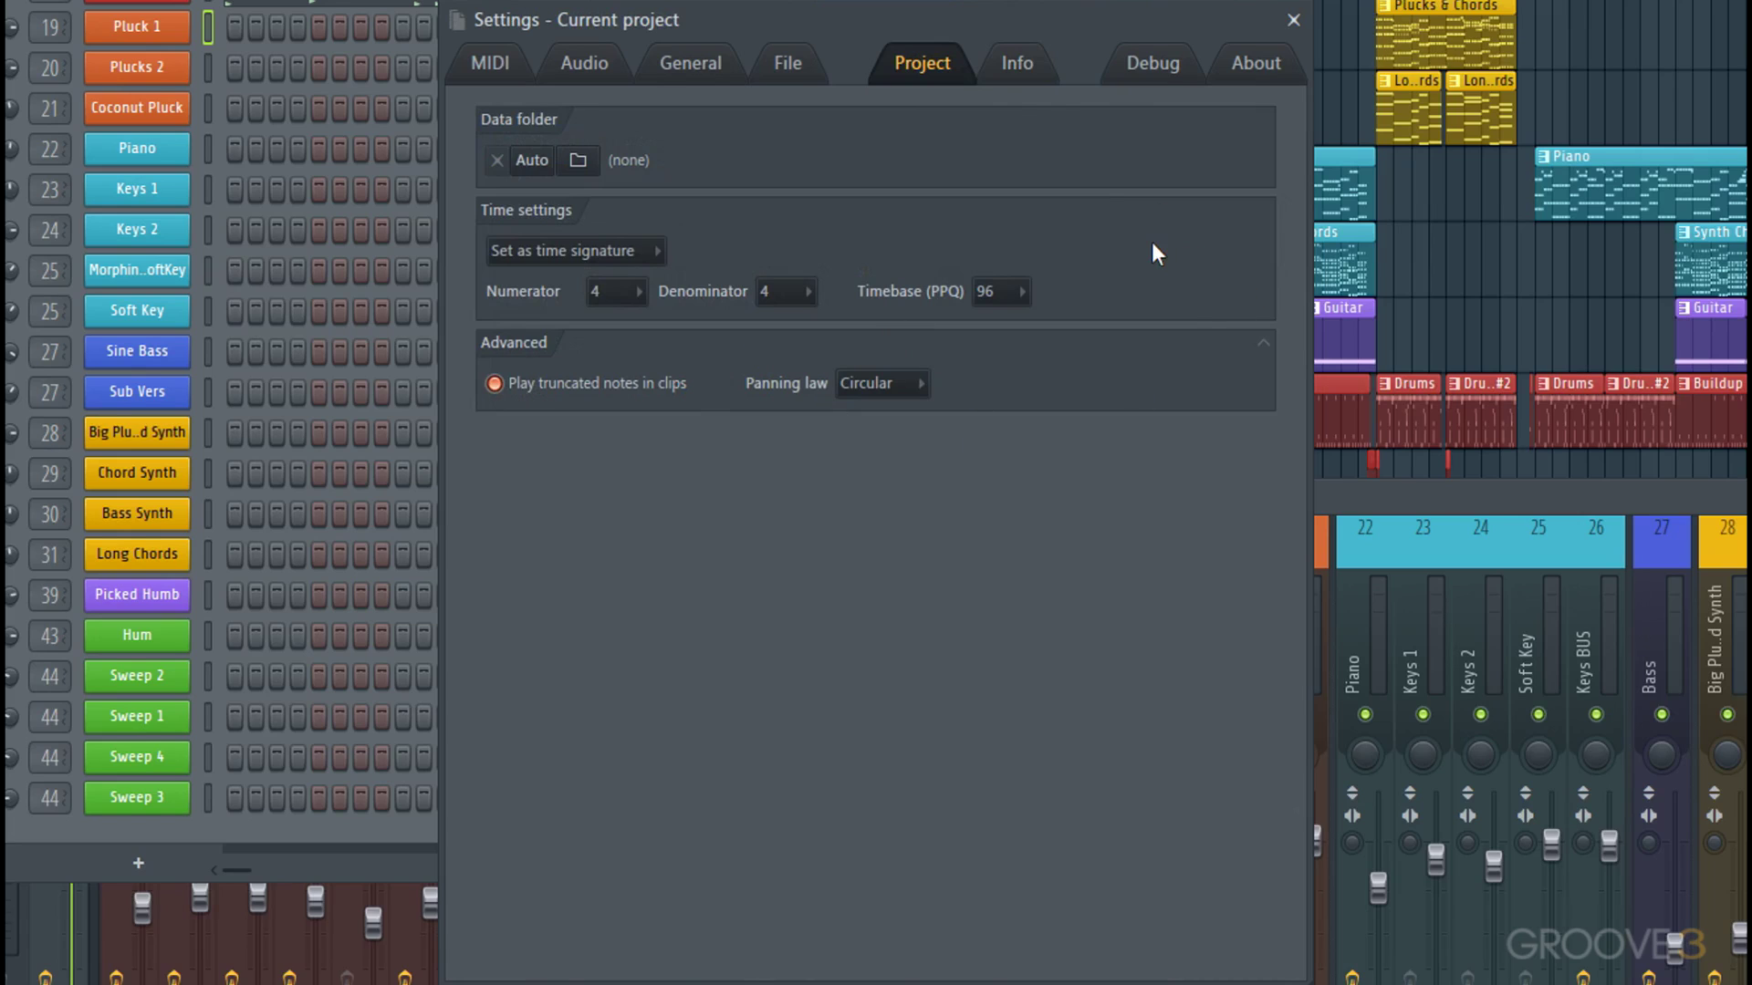
click(1150, 65)
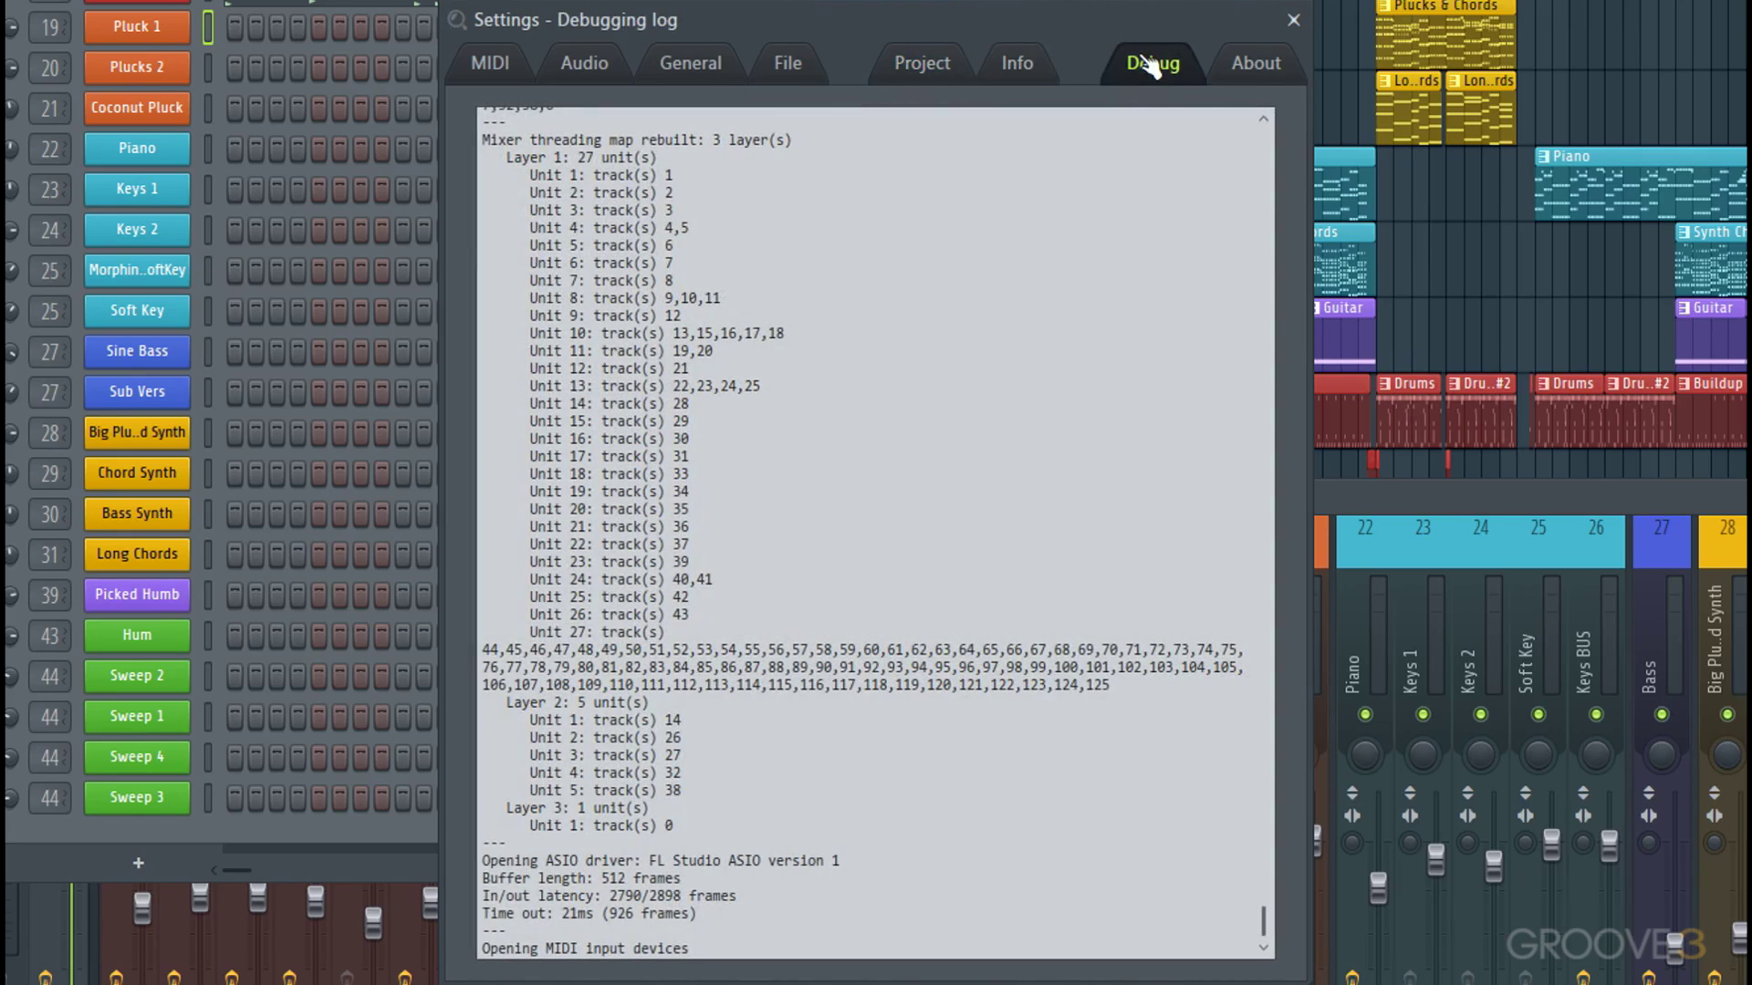
click(1257, 66)
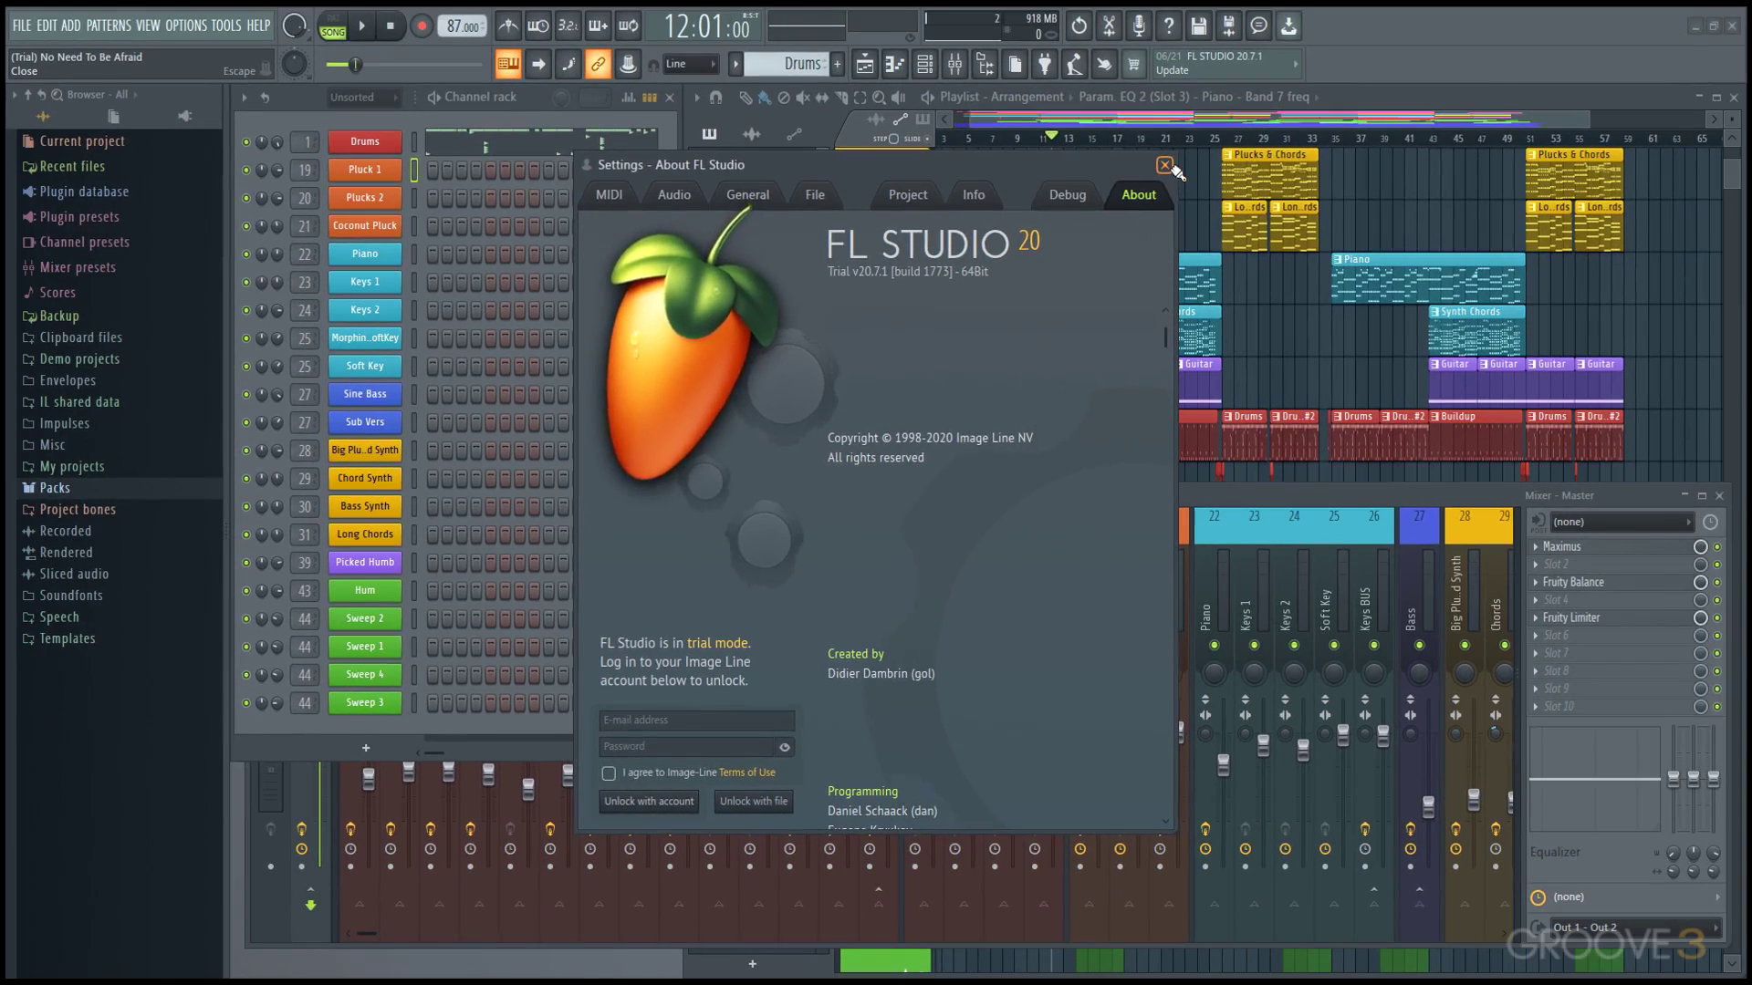
- Close Settings and hide the Mixer with F9 so the full playlist shows
click(1294, 20)
key(F9)
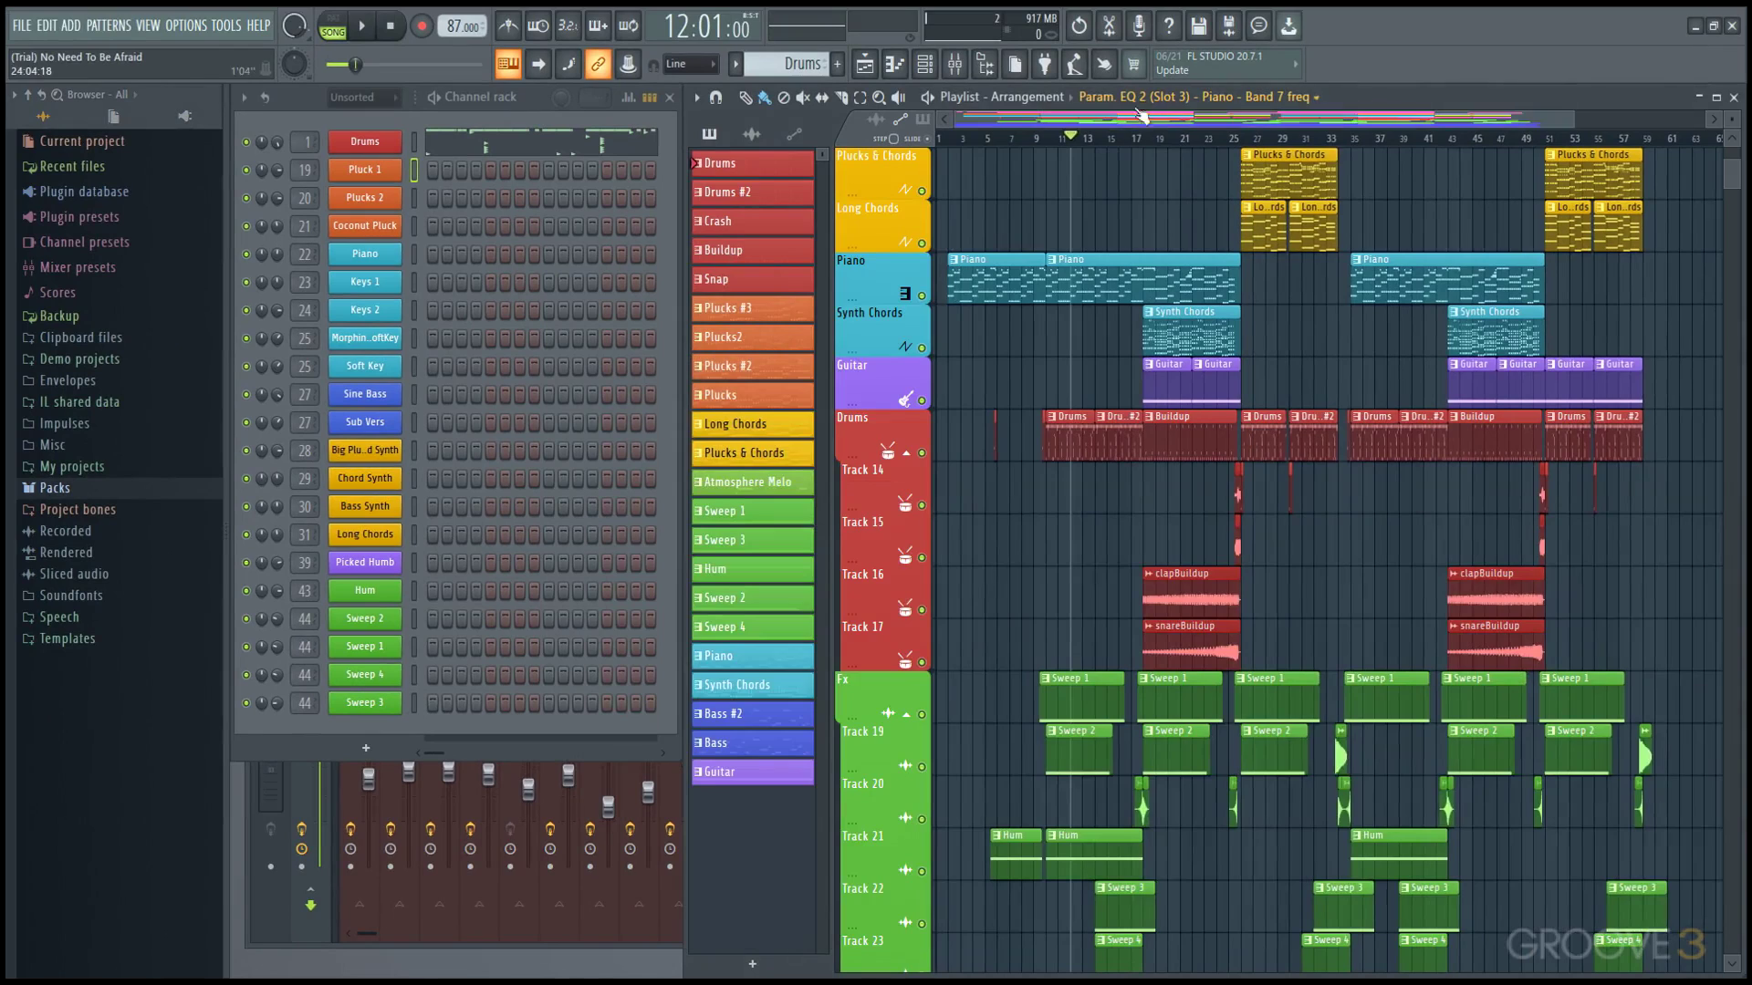
scroll(1134, 146, down, 2)
scroll(1137, 299, down, 5)
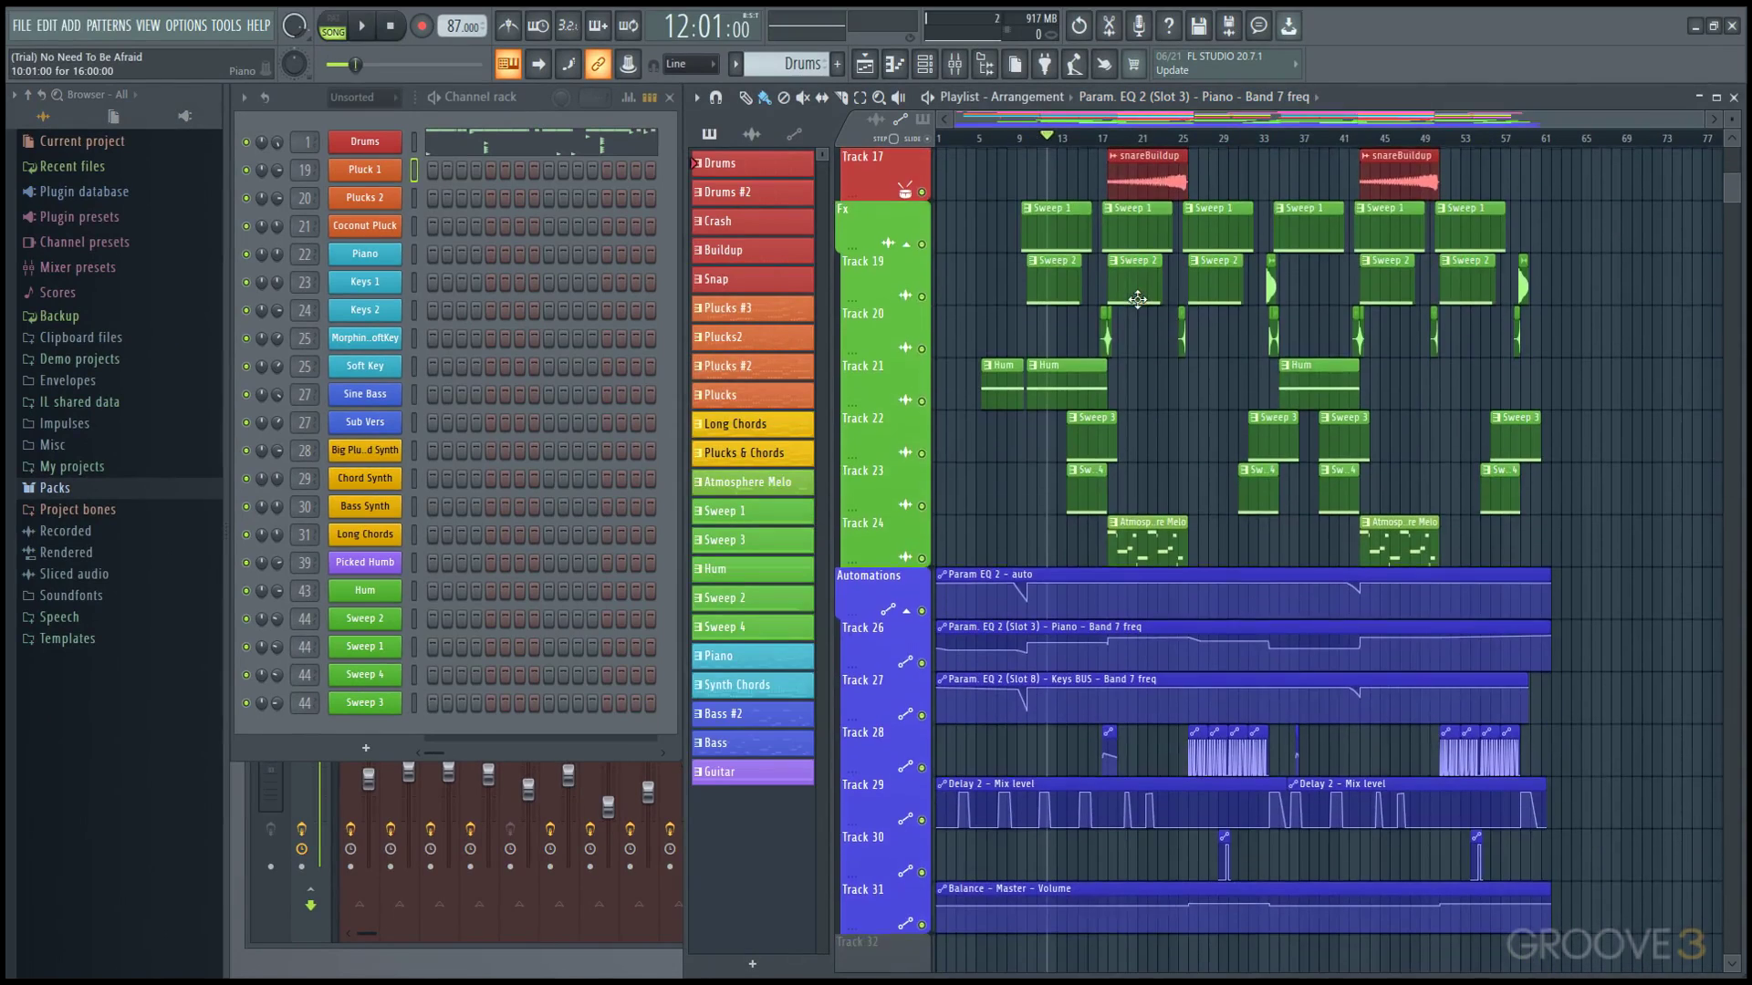
scroll(1137, 299, up, 5)
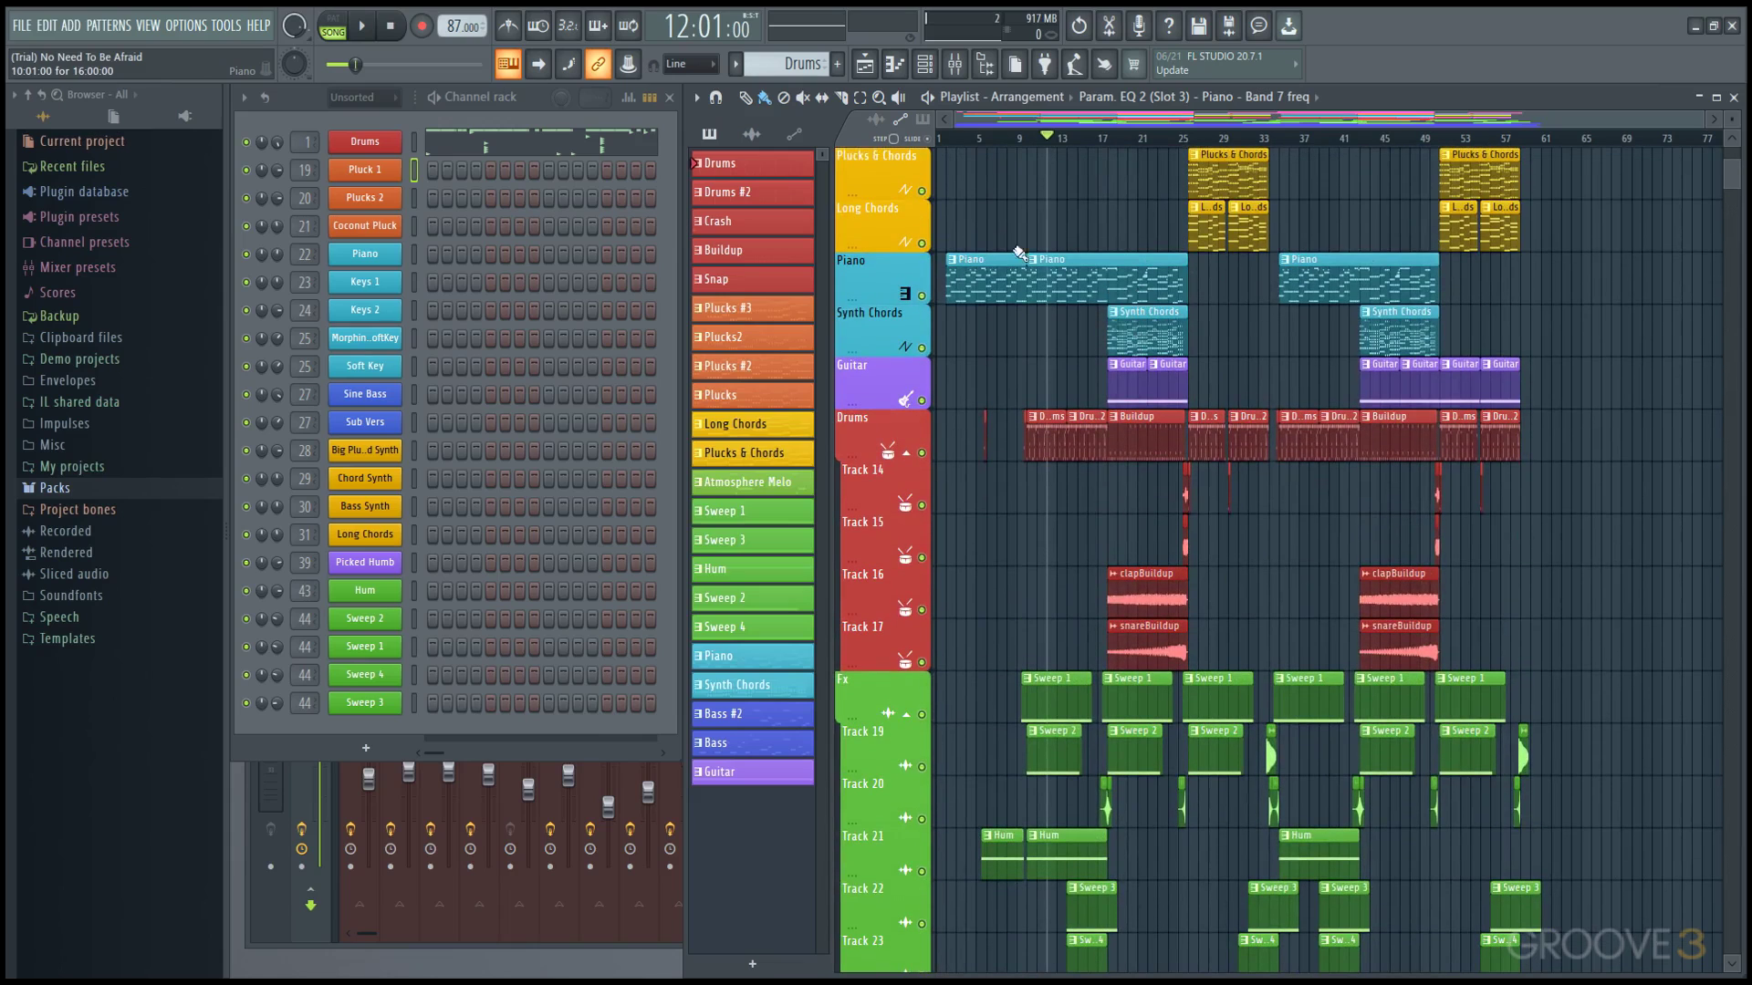
click(25, 27)
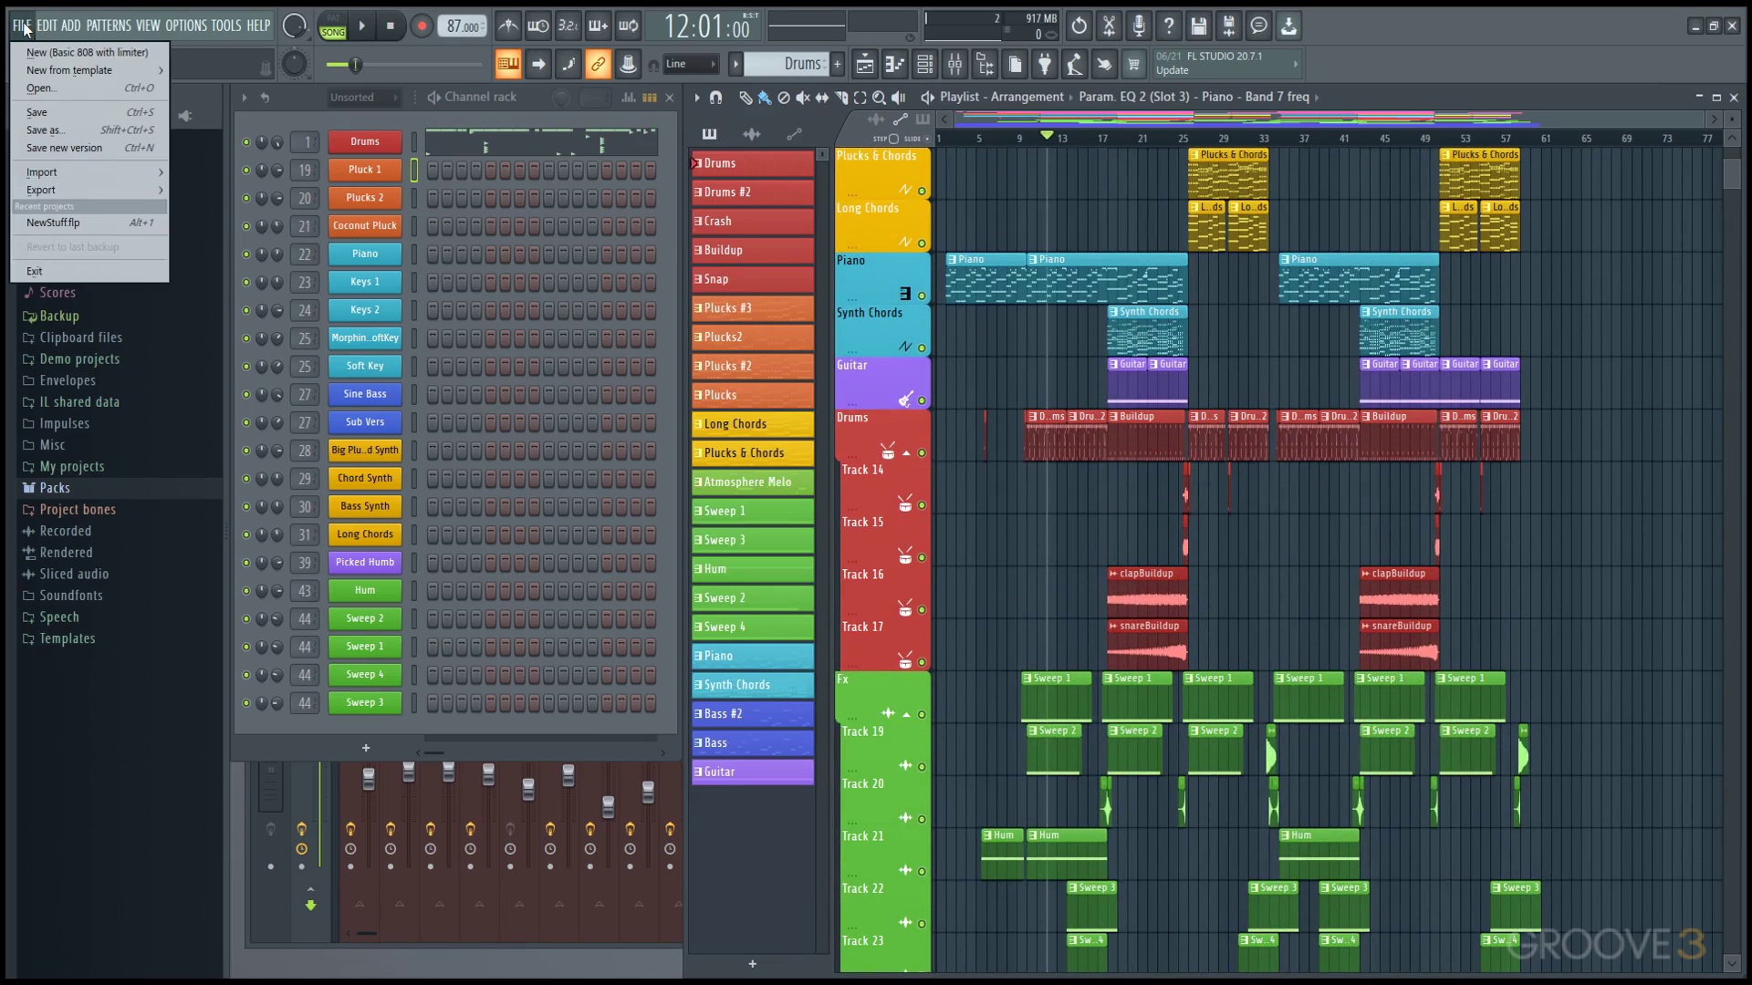
click(26, 27)
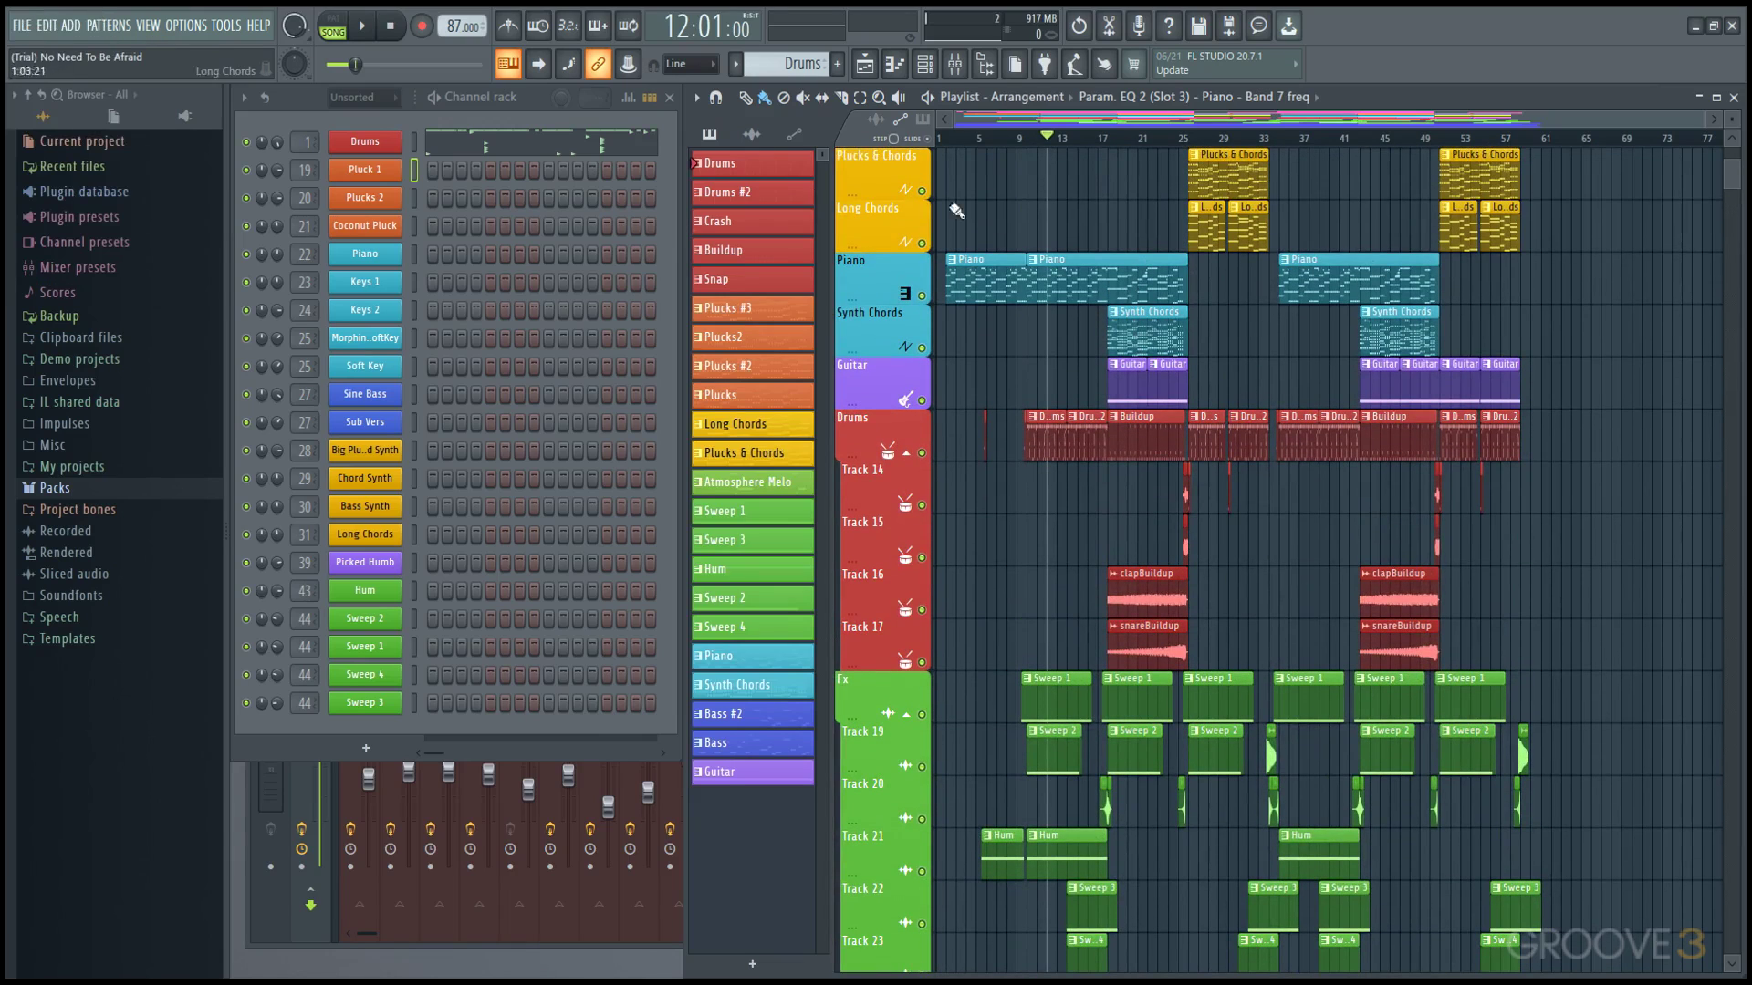
scroll(1108, 230, down, 2)
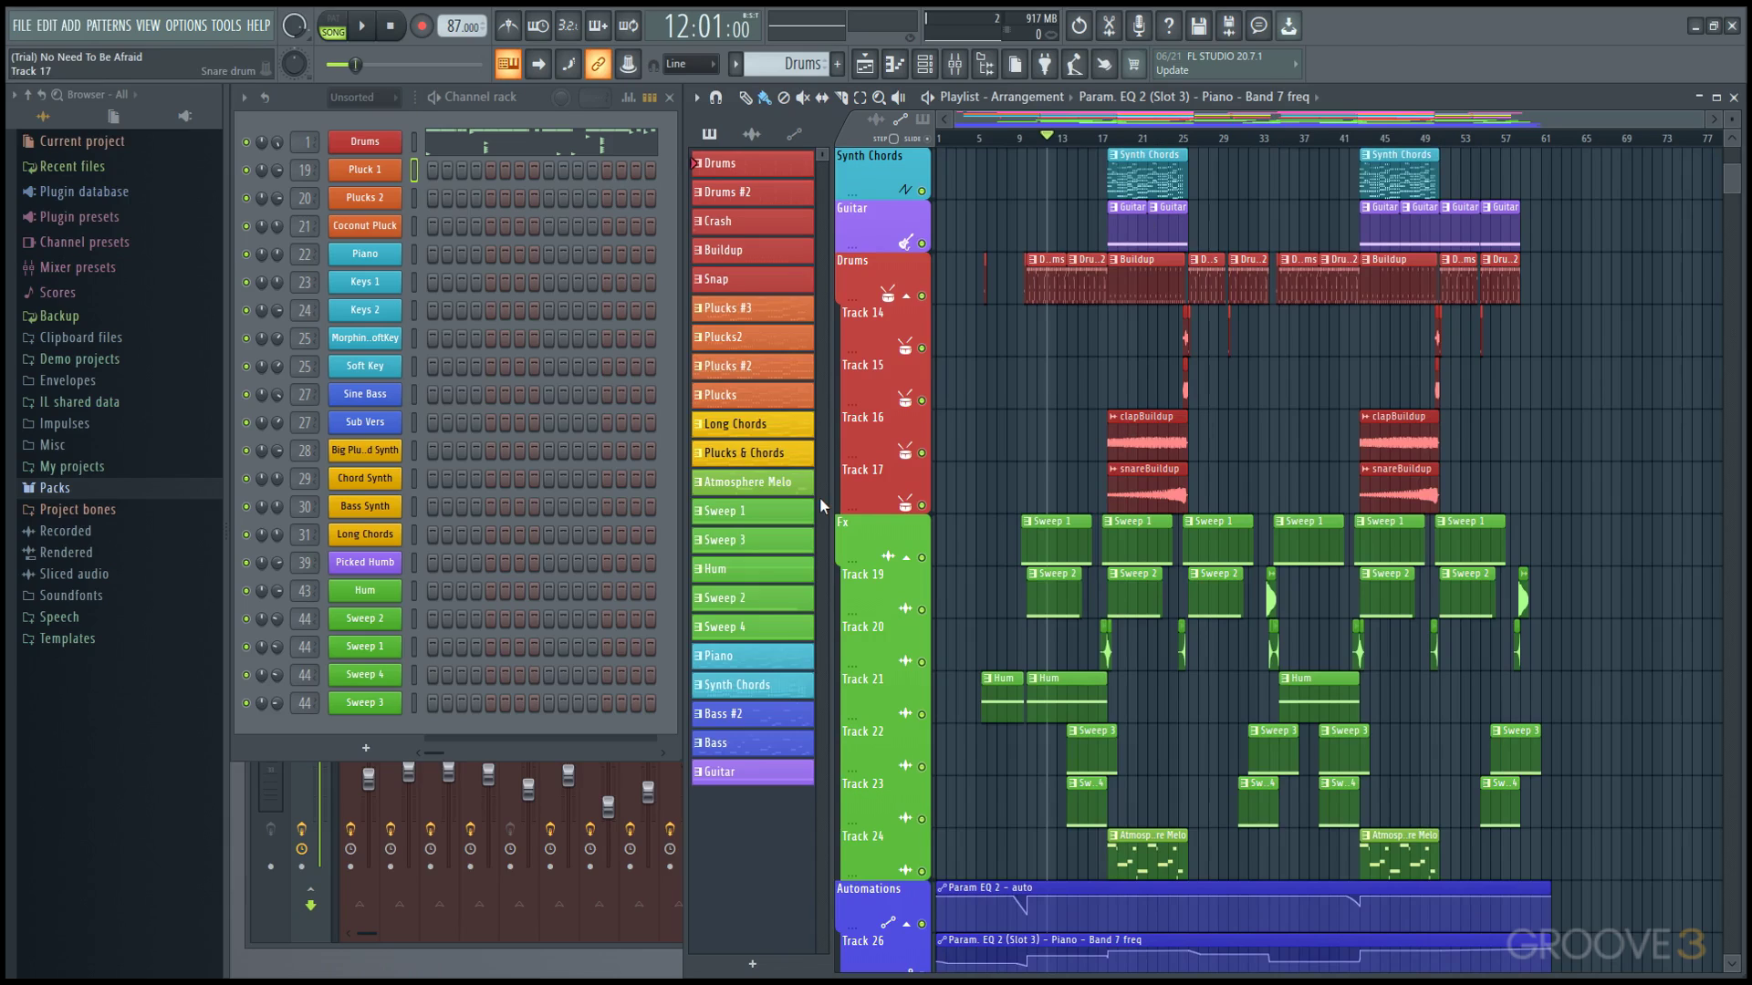
- Reopen settings through Options > MIDI settings and show the About page
click(194, 28)
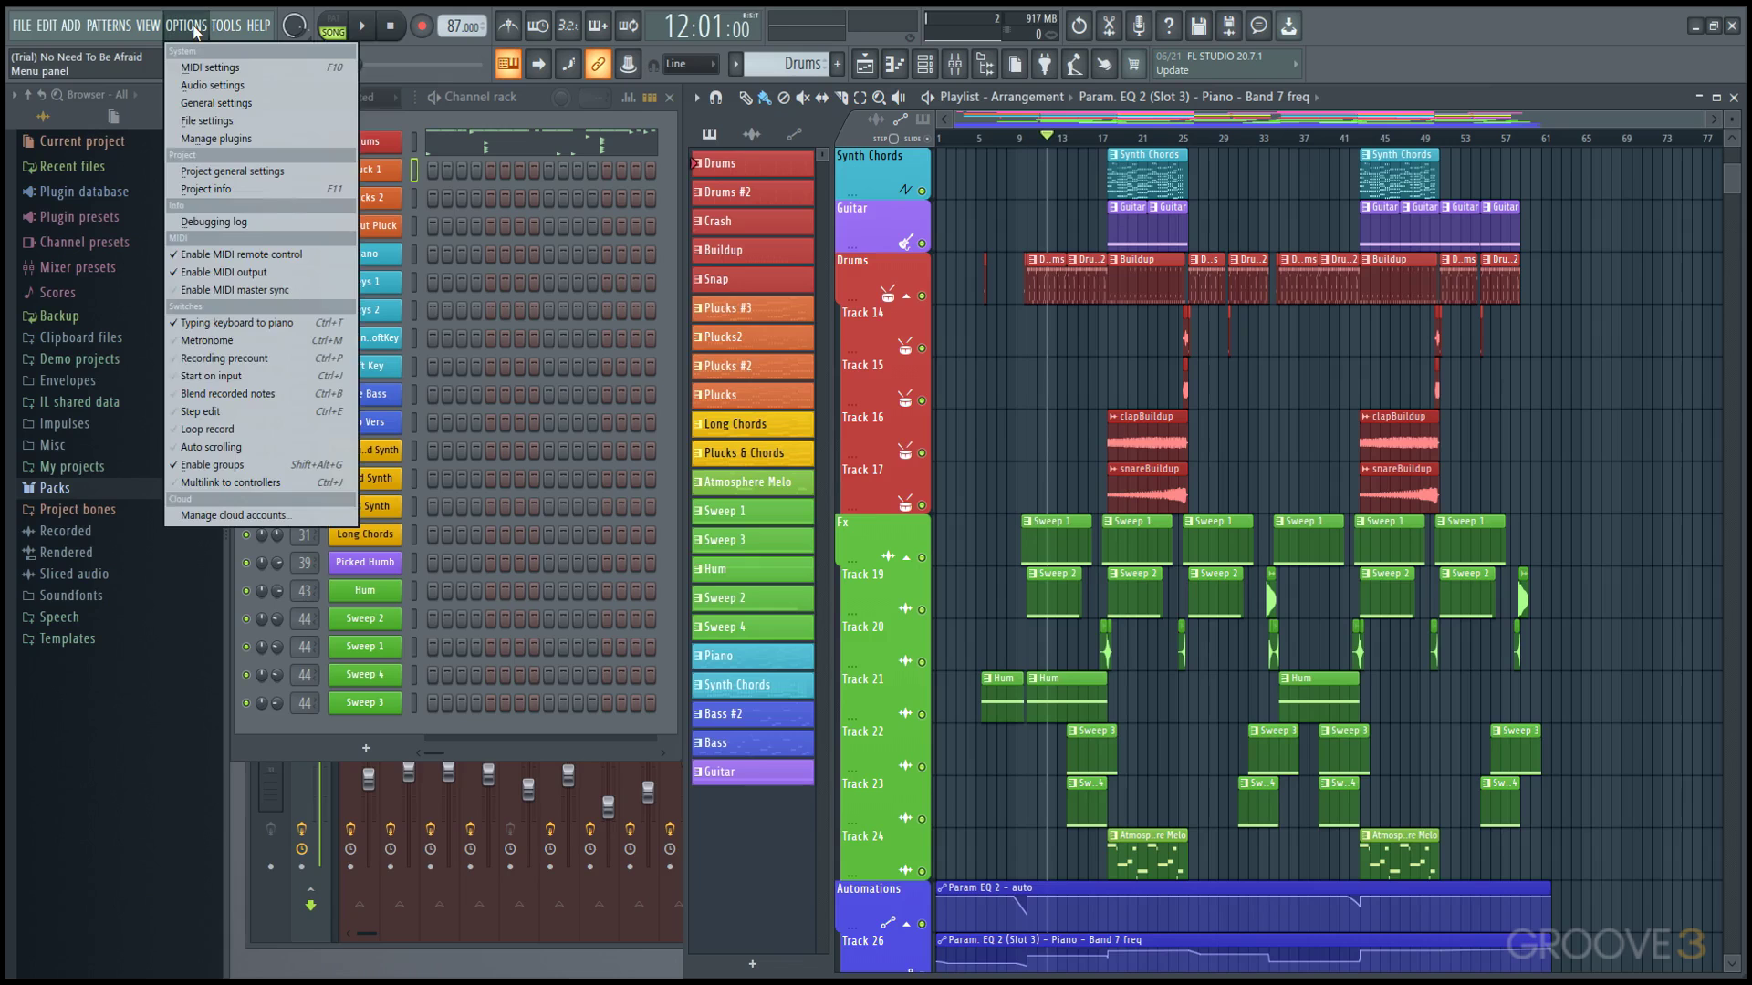
click(190, 69)
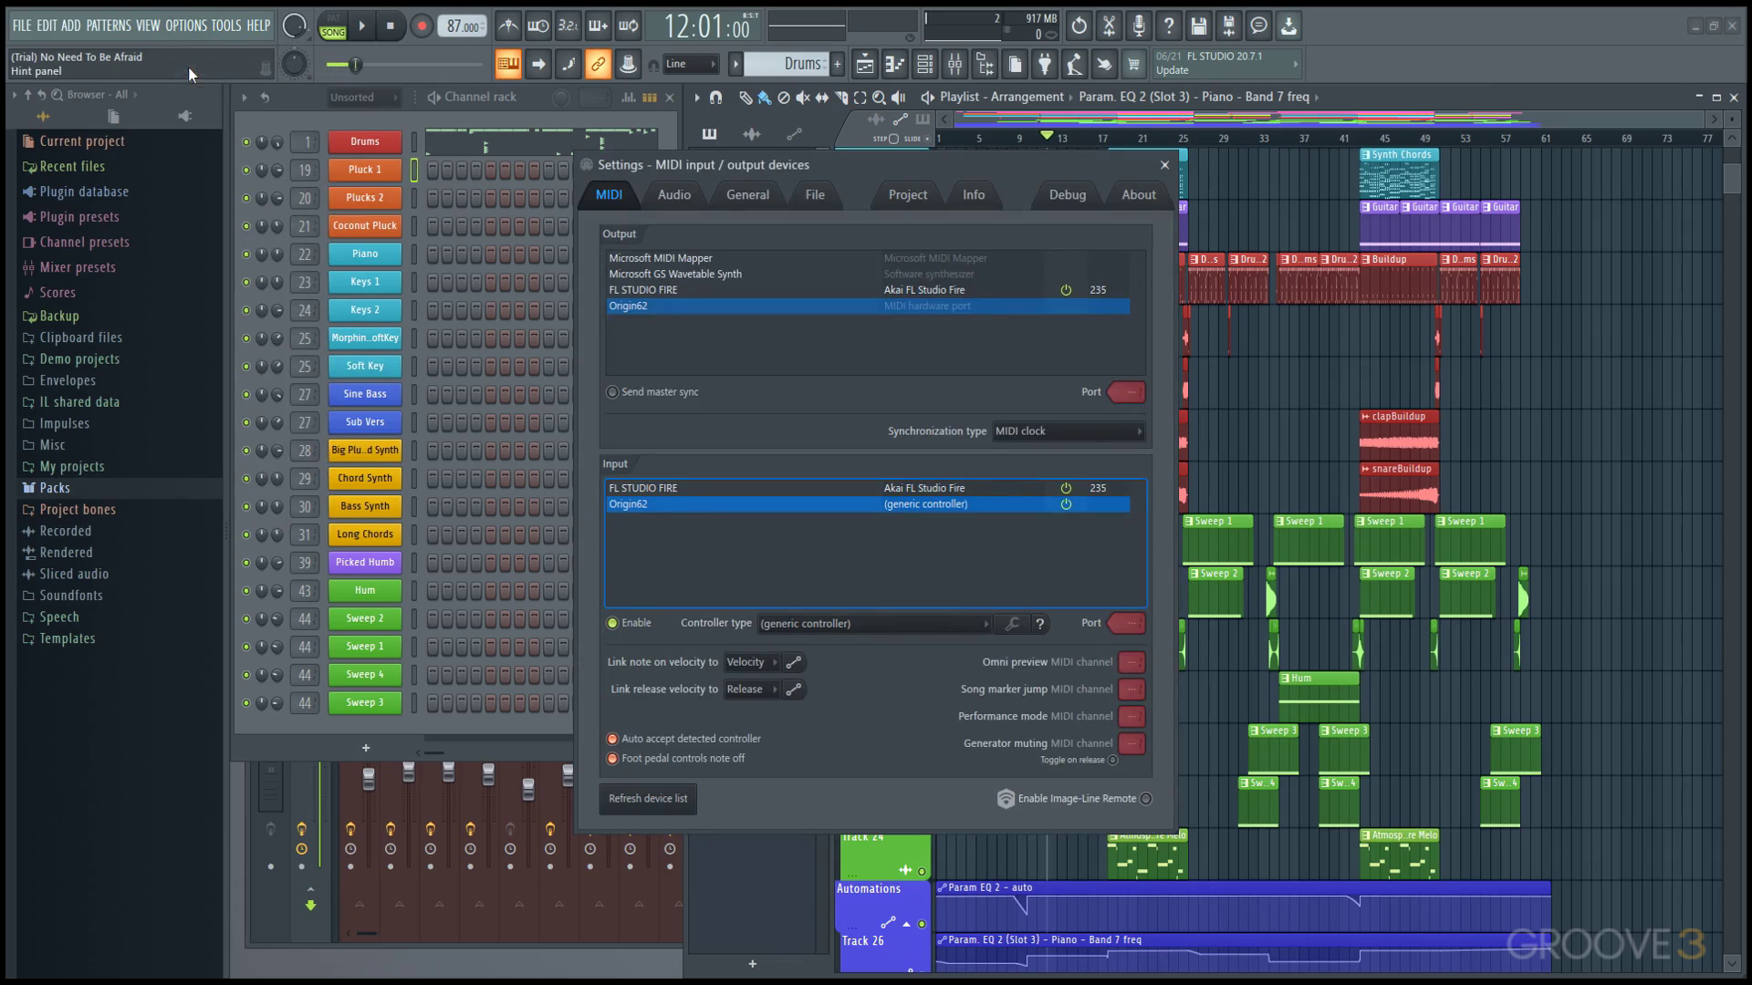
click(1141, 203)
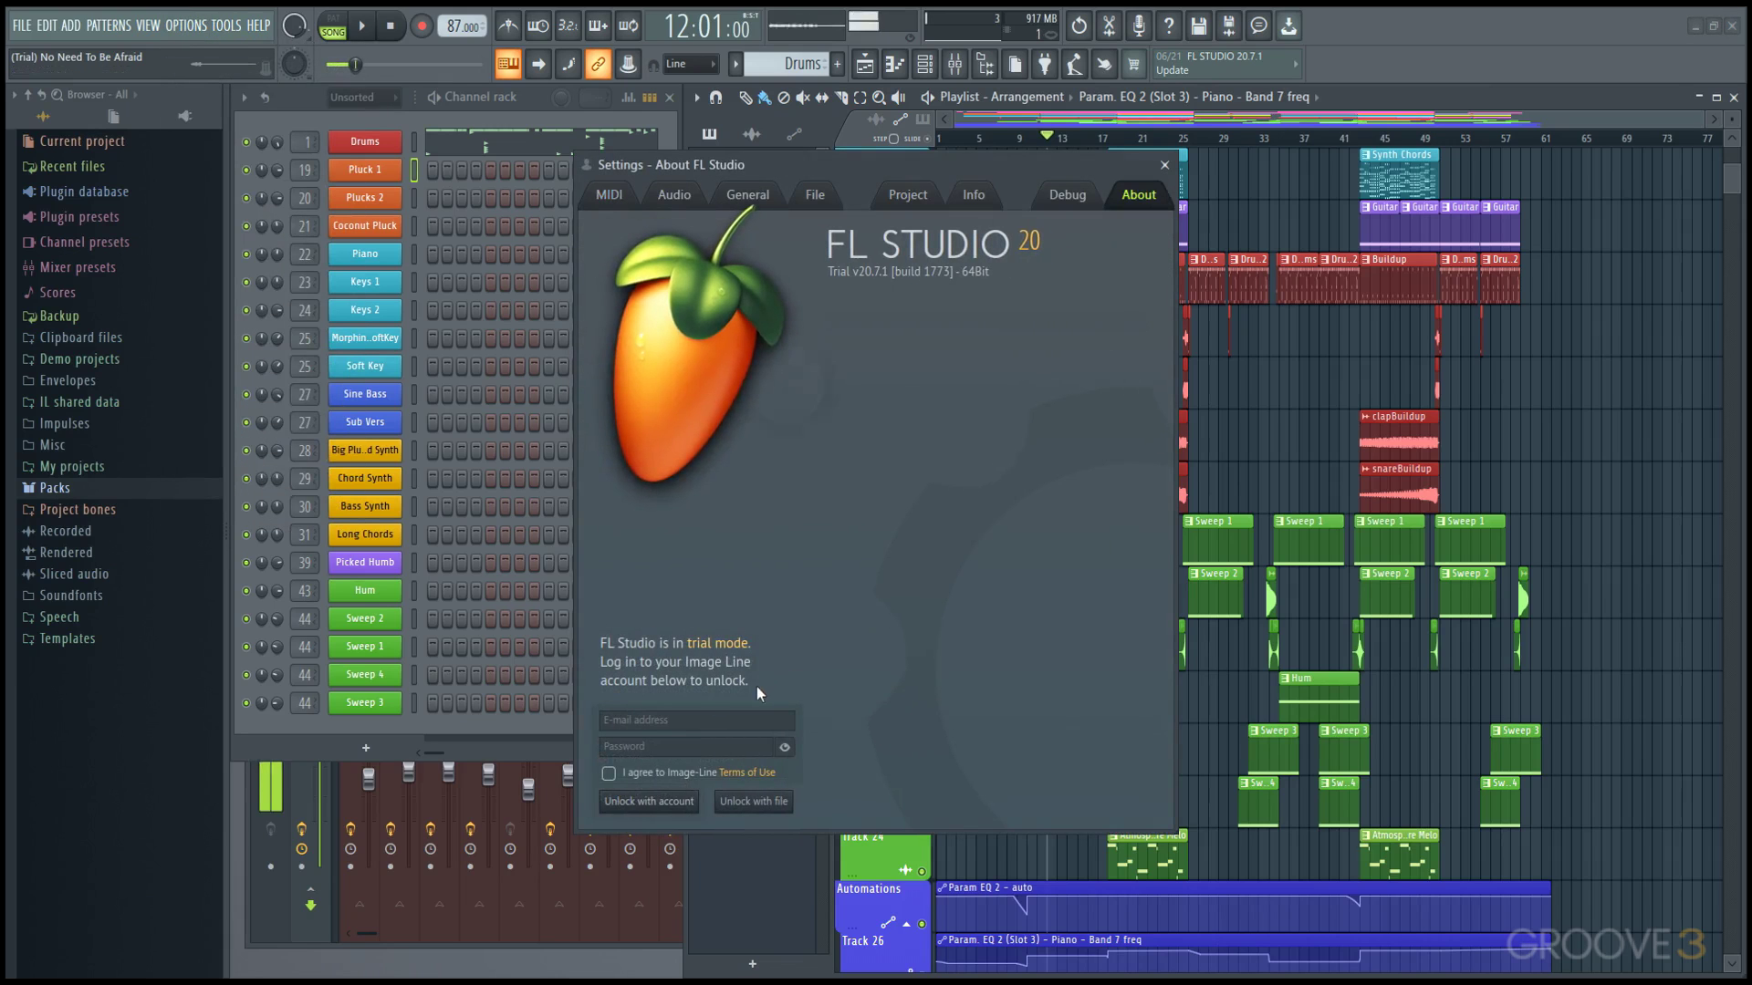